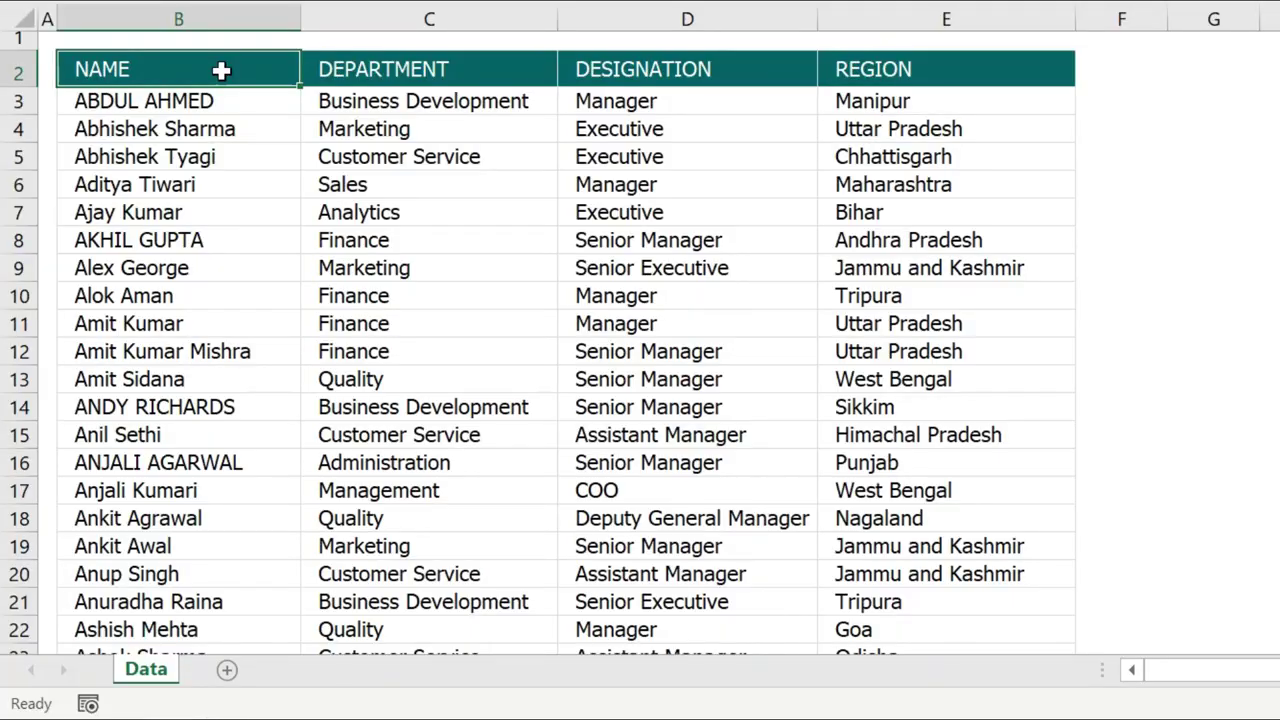
key("Right")
key("Right")
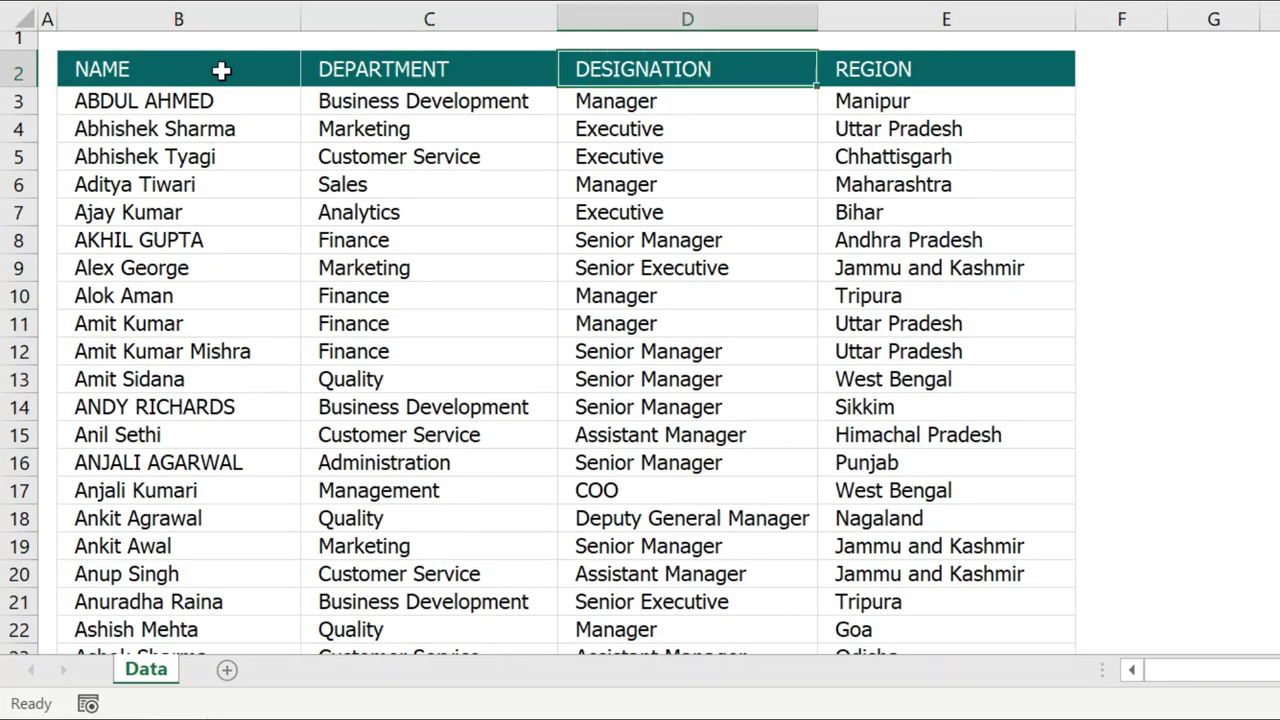
key("Right")
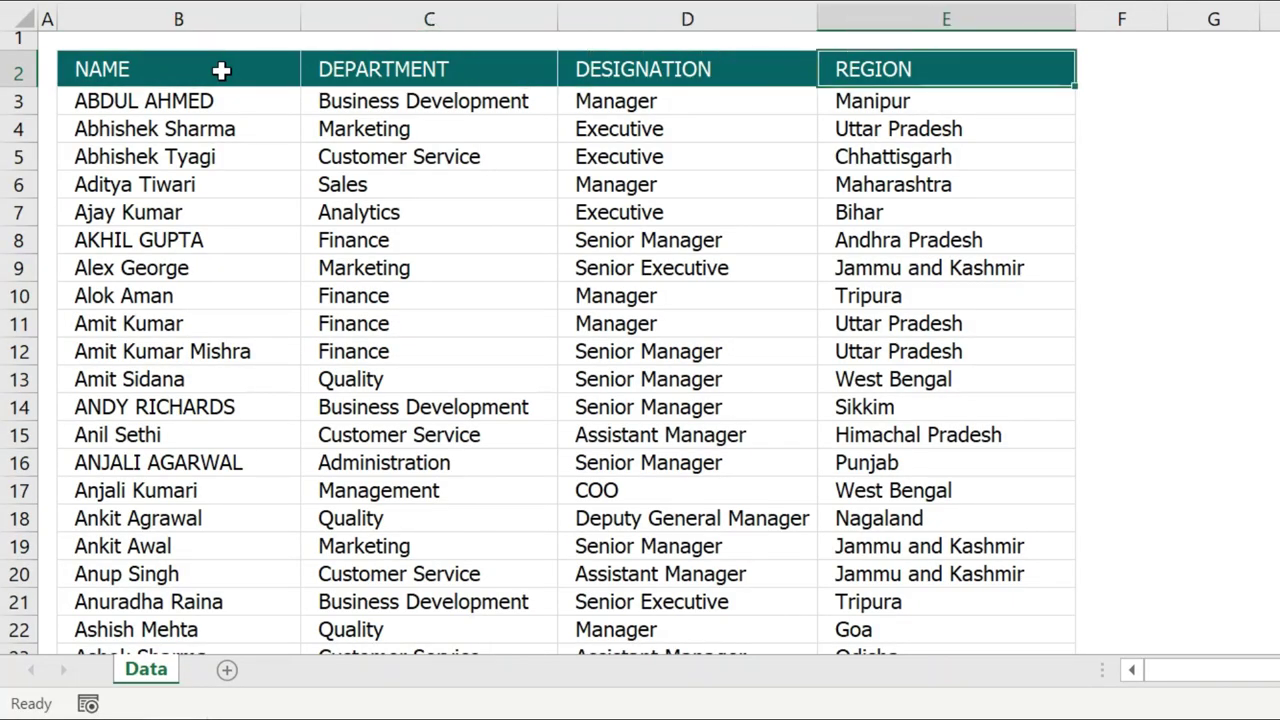
left_click(172, 100)
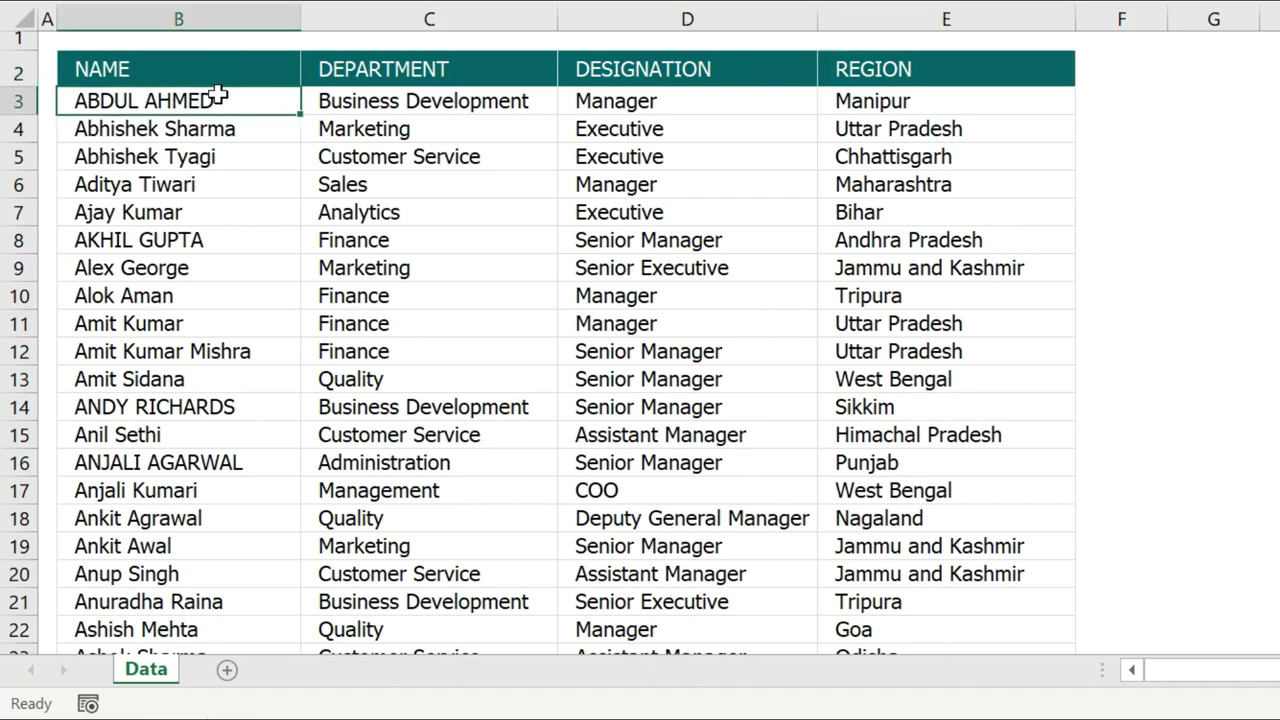
left_click(171, 216)
left_click(171, 240)
left_click(145, 407)
scroll(150, 434, "down", 1)
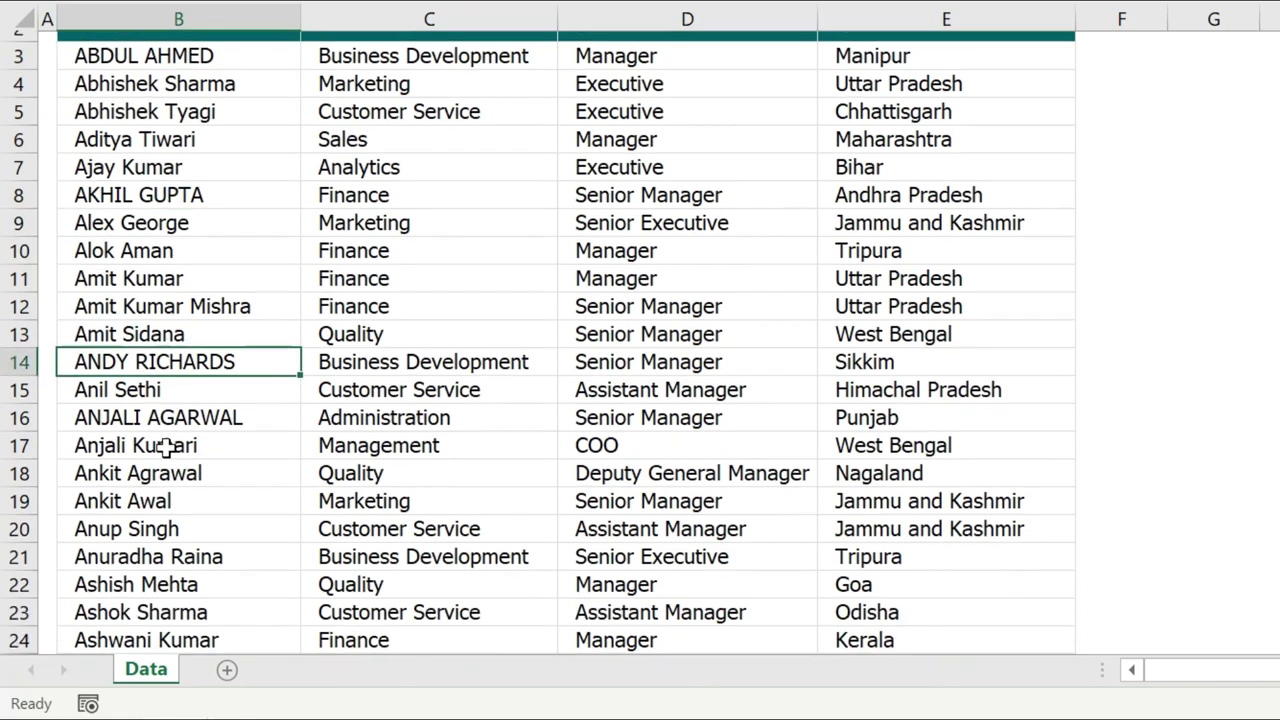
scroll(155, 440, "down", 2)
scroll(160, 446, "down", 2)
scroll(165, 450, "down", 2)
scroll(166, 446, "up", 5)
scroll(167, 447, "up", 3)
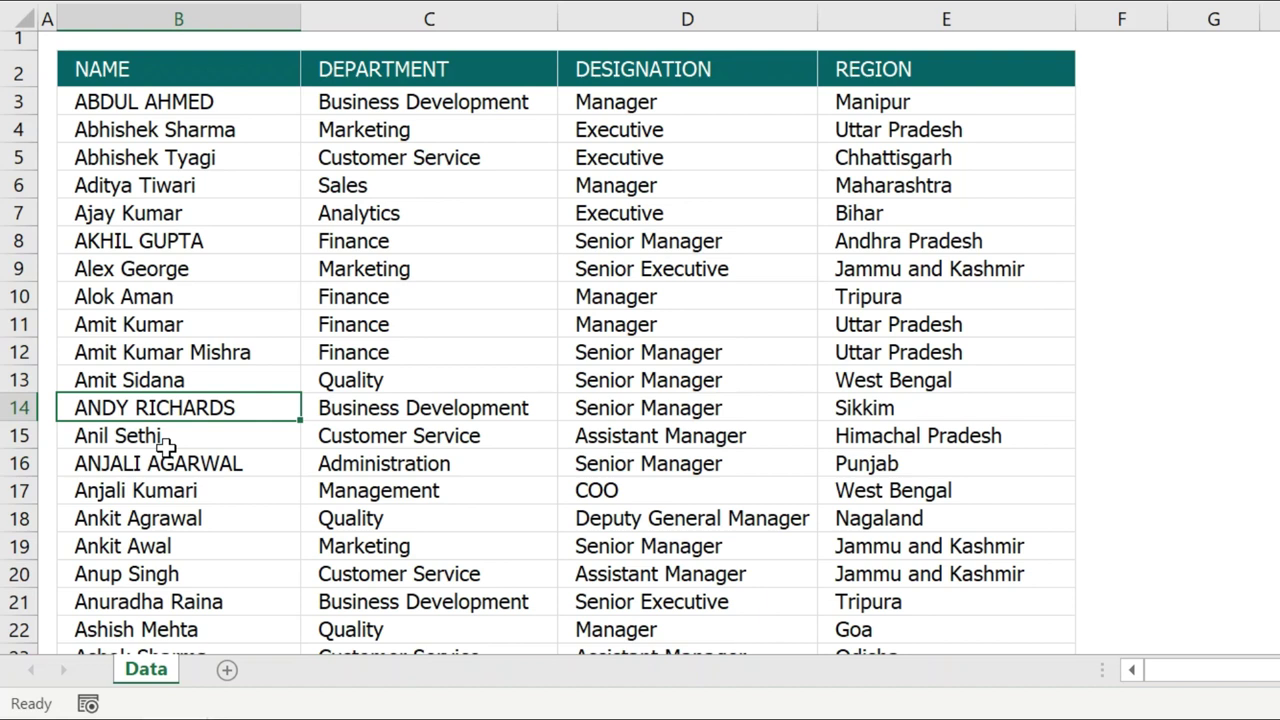
Step: Turn on filtering for the employee table from the NAME header
left_click(212, 72)
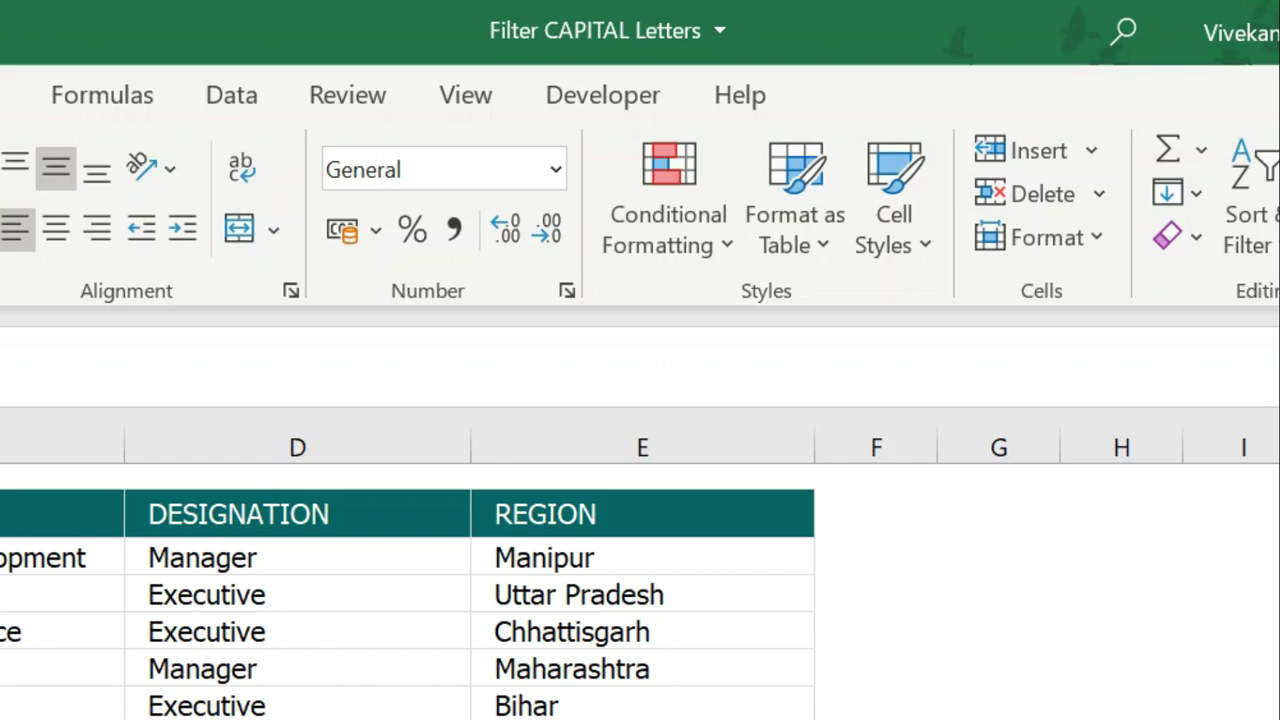
left_click(252, 112)
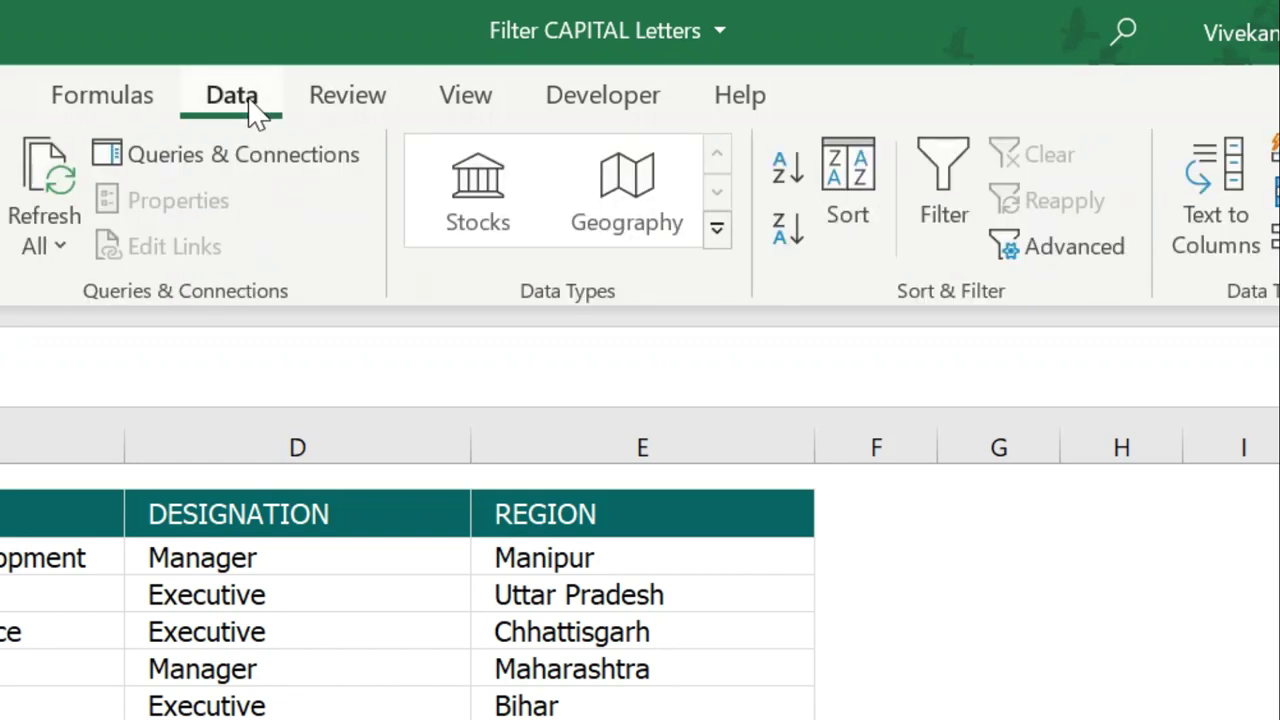
left_click(937, 224)
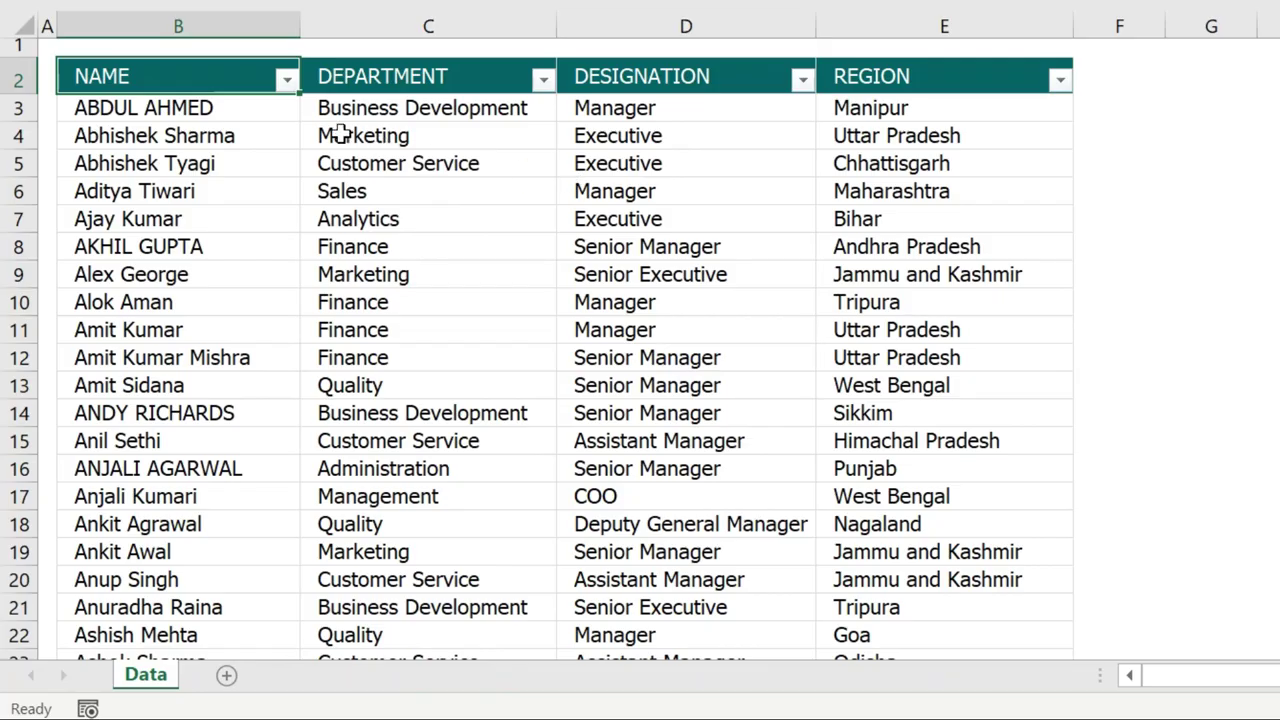
left_click(287, 80)
mouse_move(490, 326)
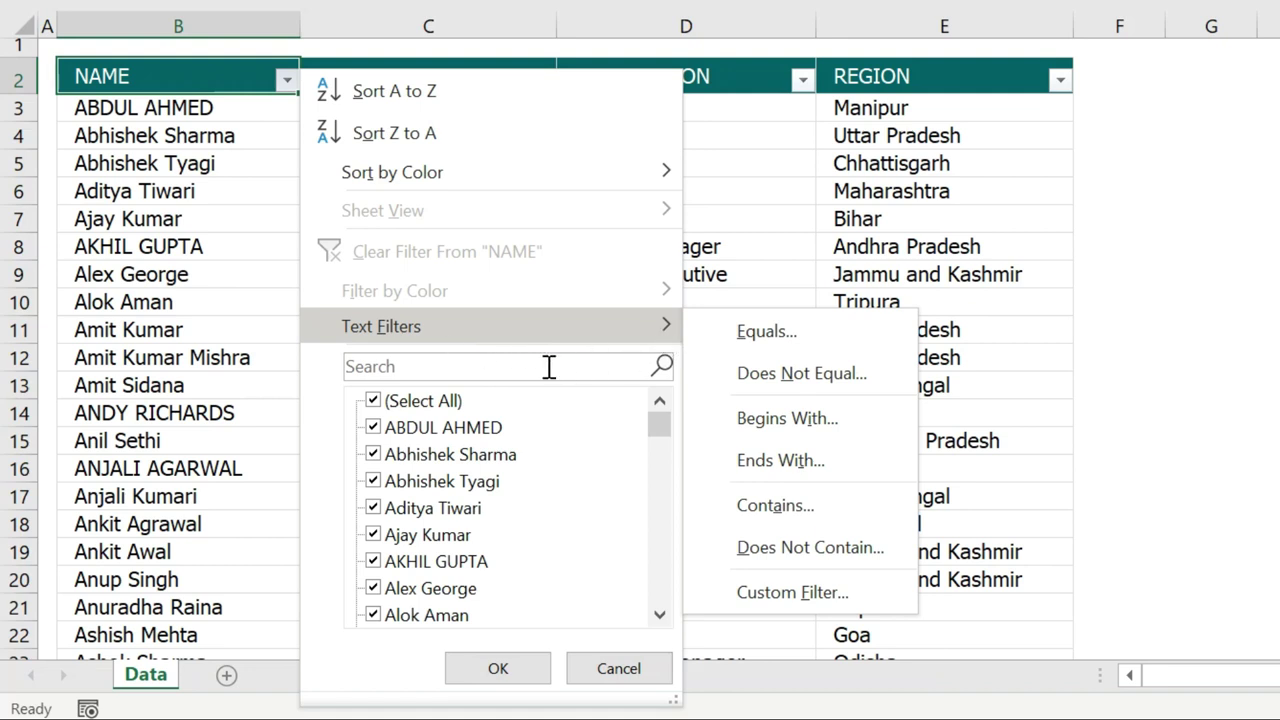
left_click(375, 401)
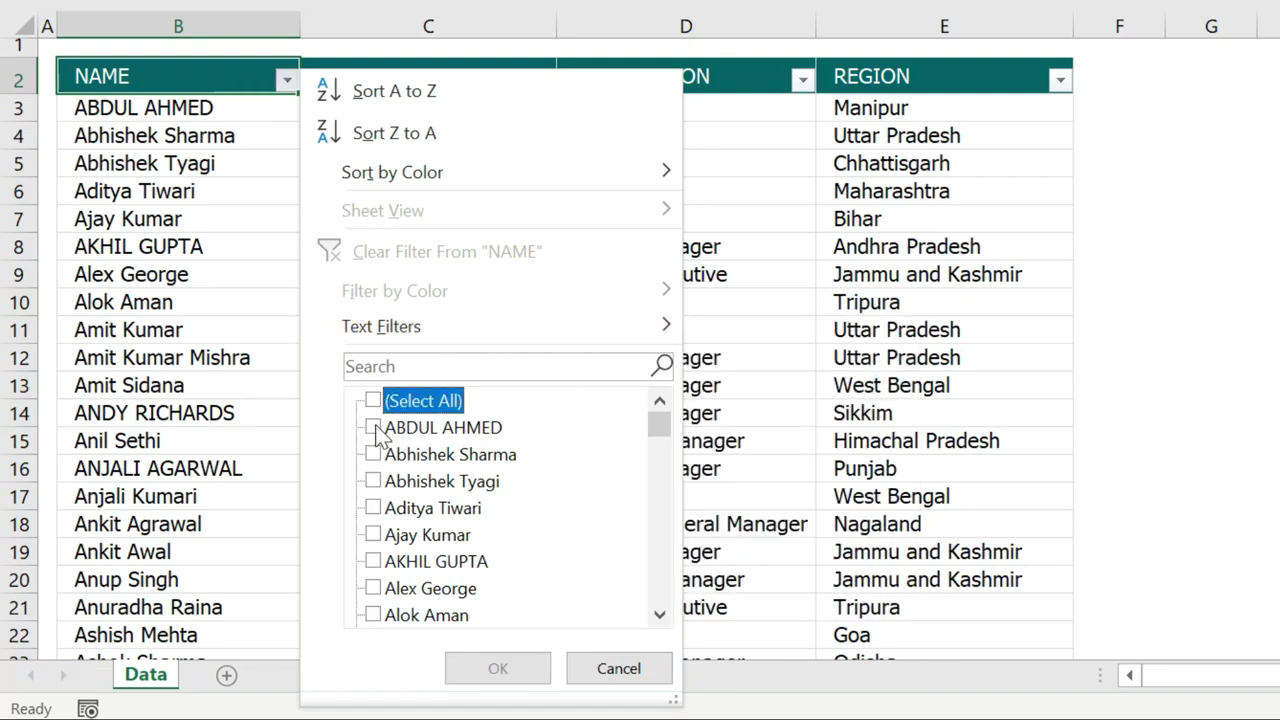
left_click(374, 428)
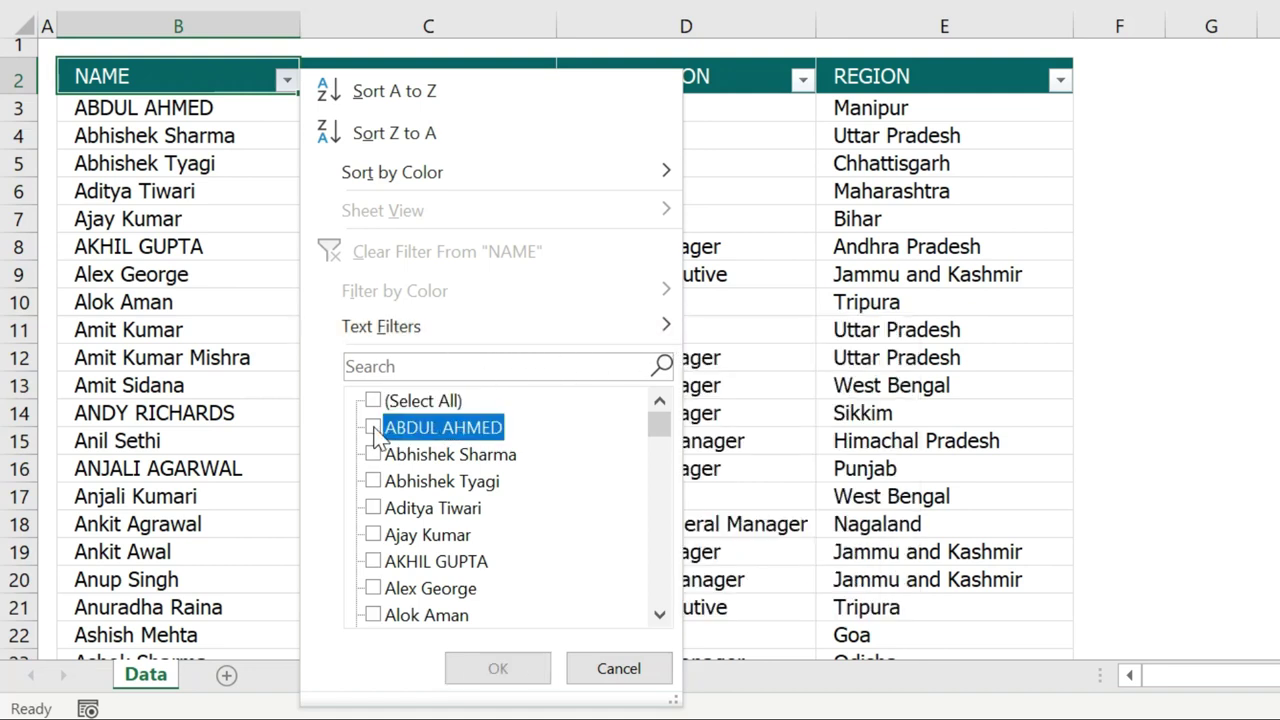
left_click(374, 562)
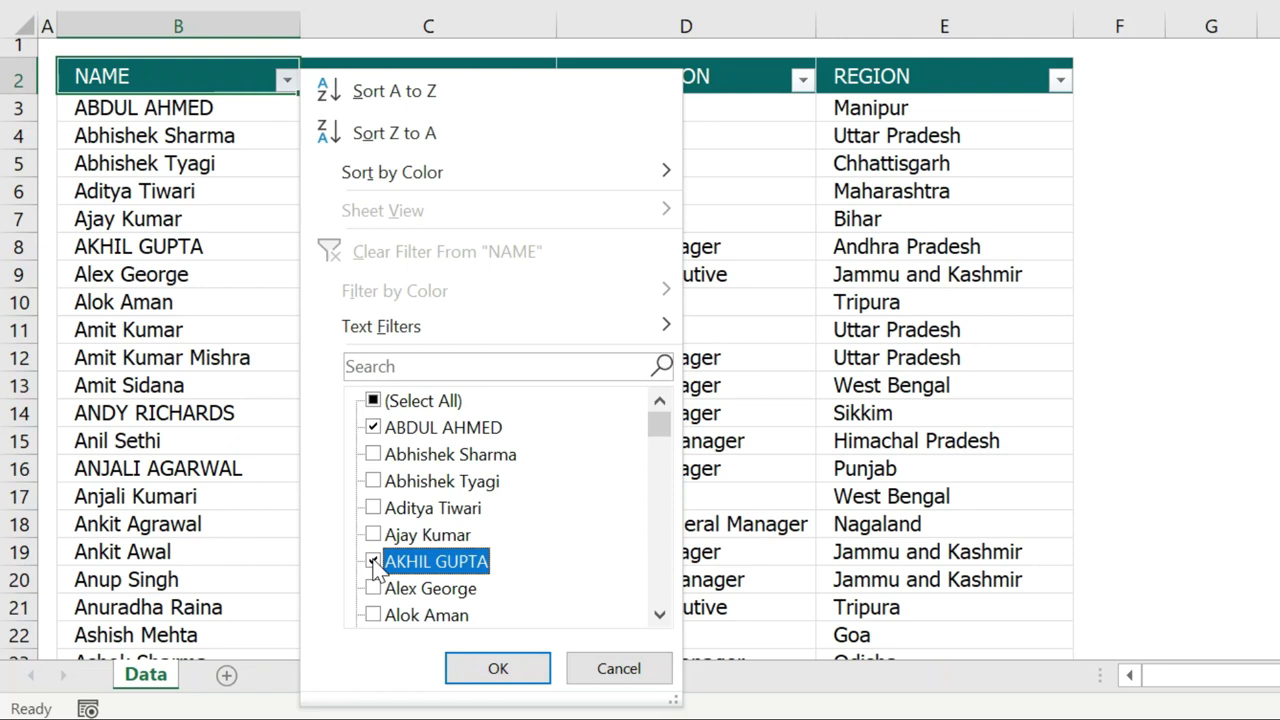
Step: Dismiss the NAME filter unapplied, toggle filtering with Ctrl+Shift+L, and leave it switched off
key("Escape")
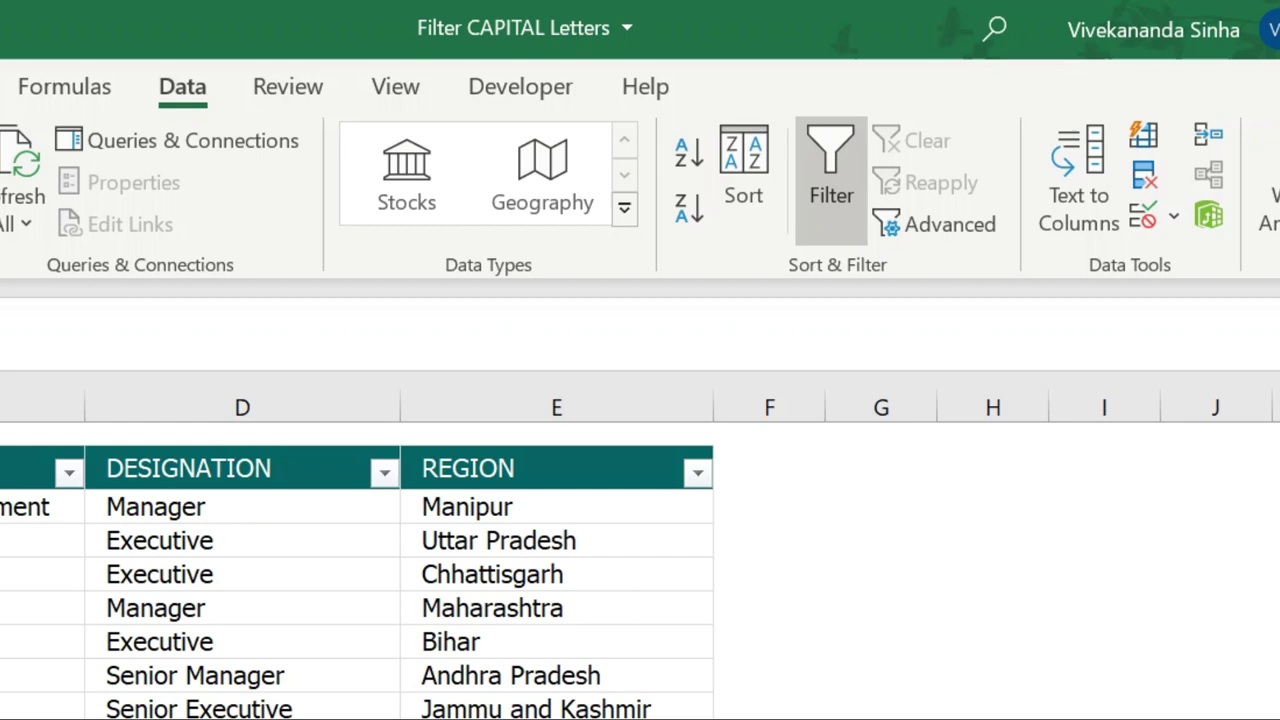
left_click(839, 178)
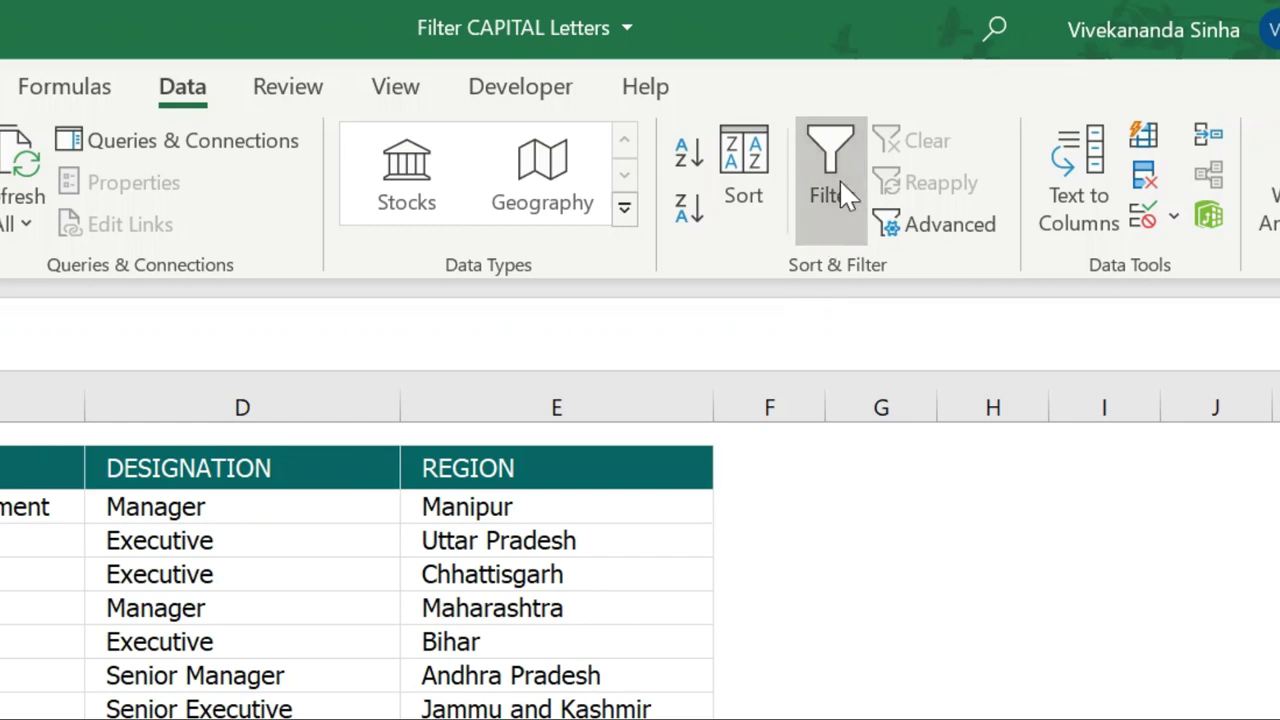
left_click(839, 178)
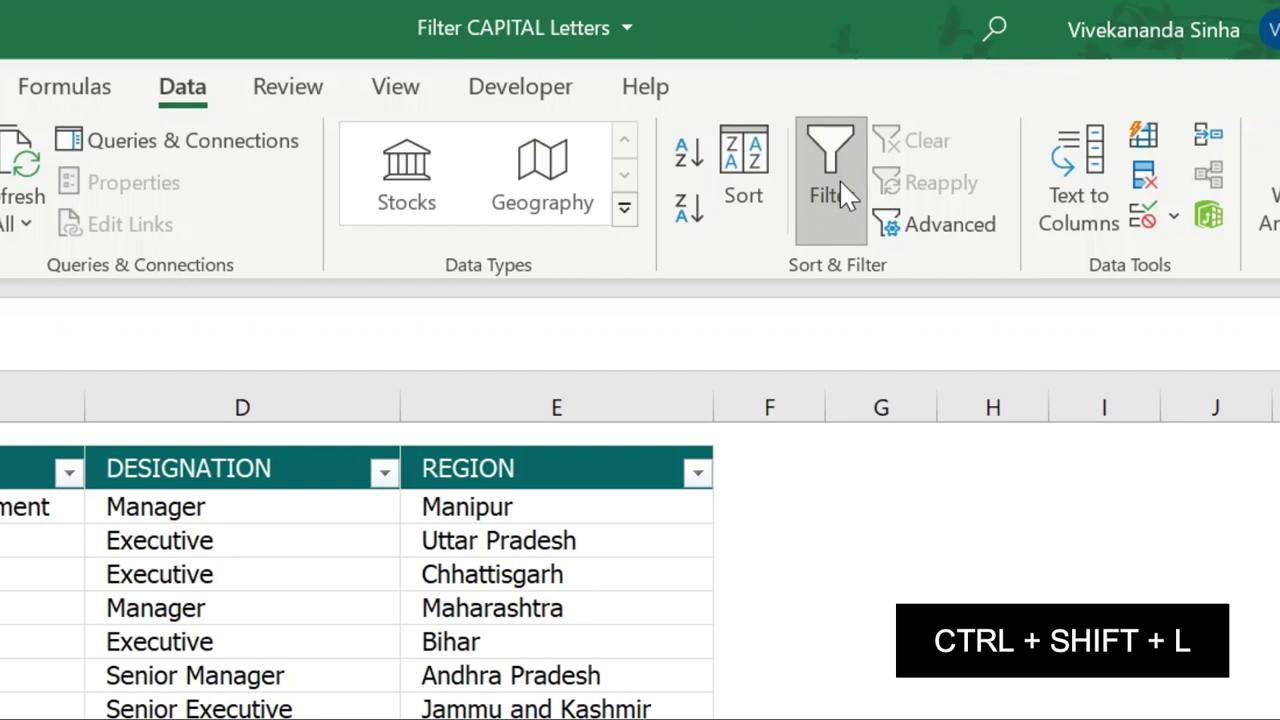
key("ctrl+shift+l")
key("ctrl+shift+l")
key("ctrl+shift+l")
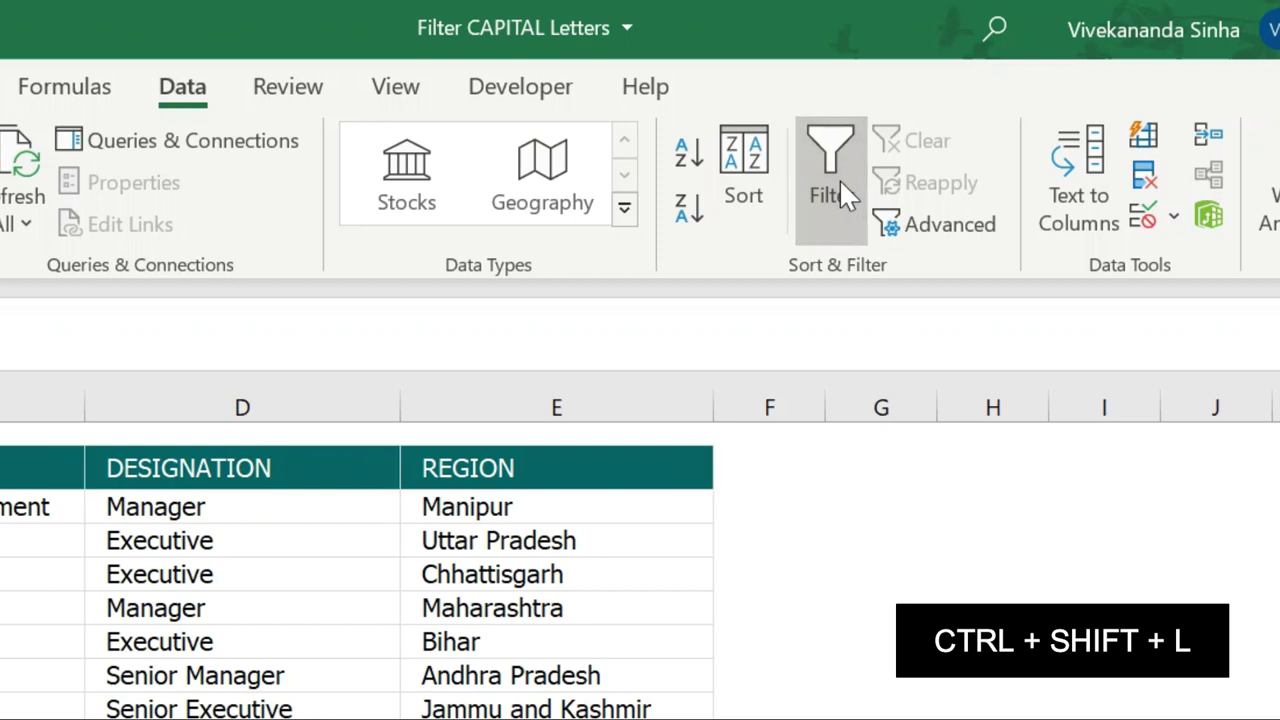
key("ctrl+shift+l")
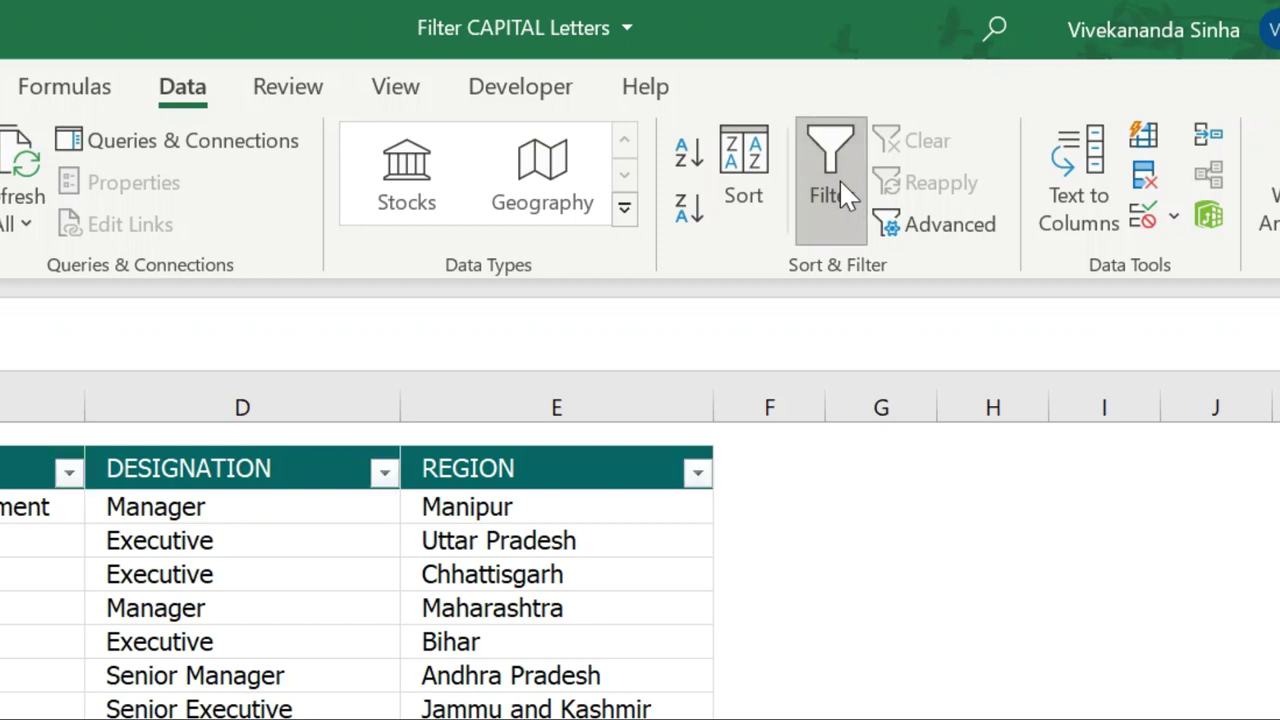
left_click(840, 183)
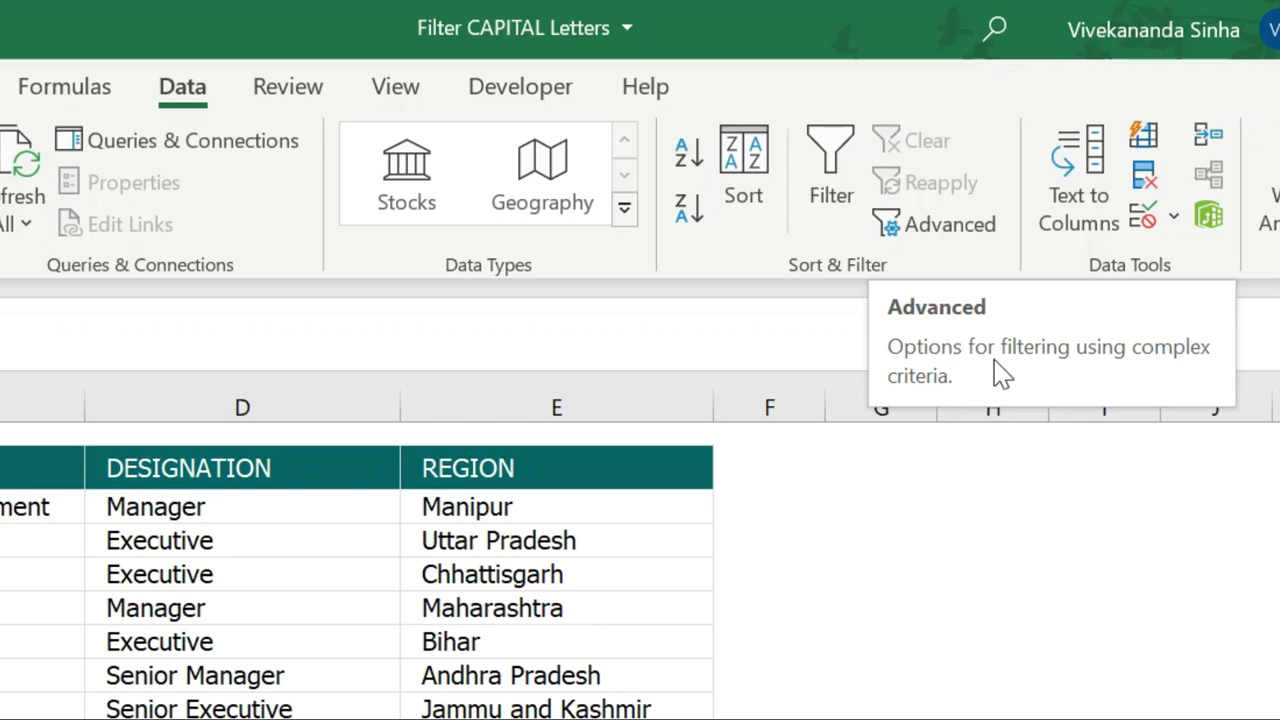
left_click(312, 470)
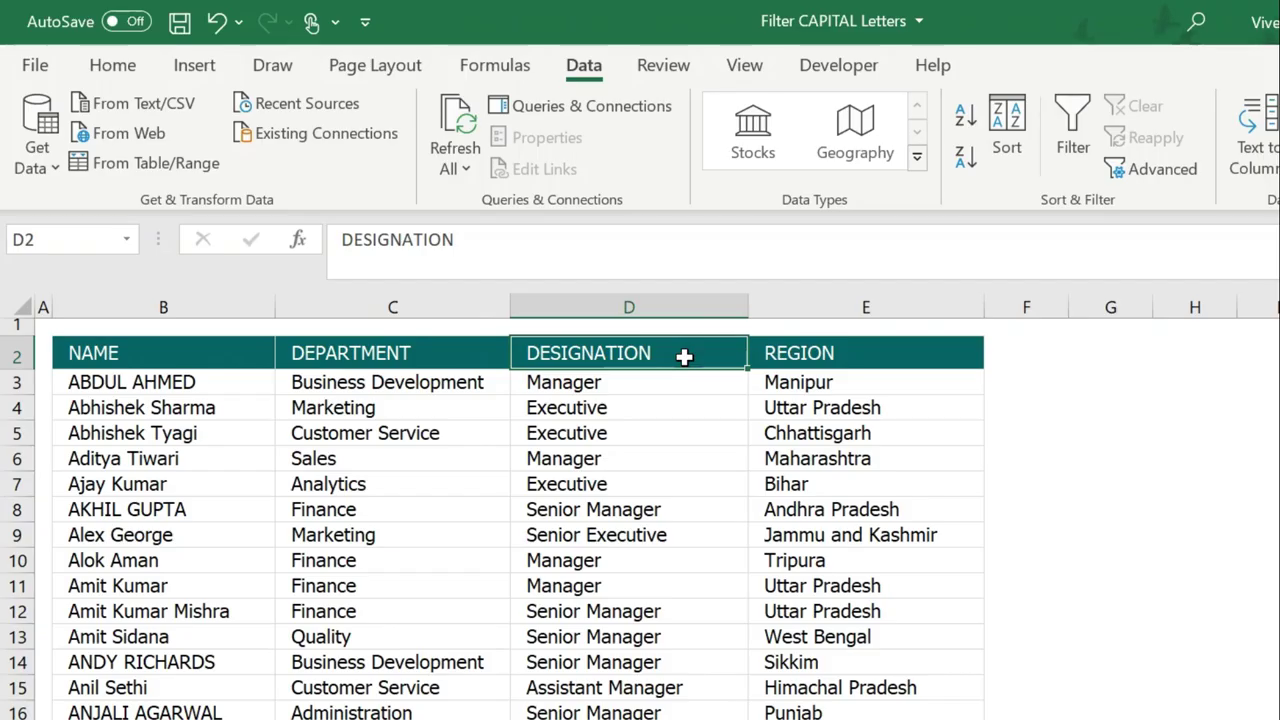
left_click(1068, 115)
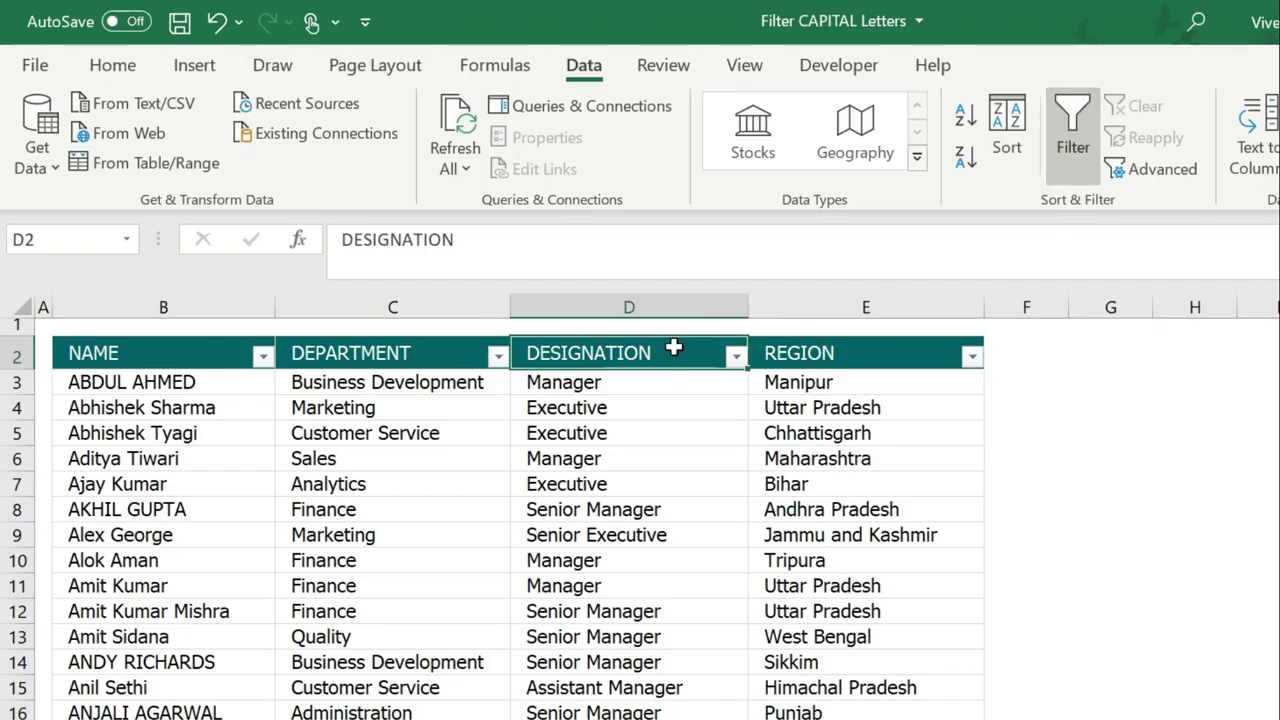
left_click(263, 356)
left_click(263, 356)
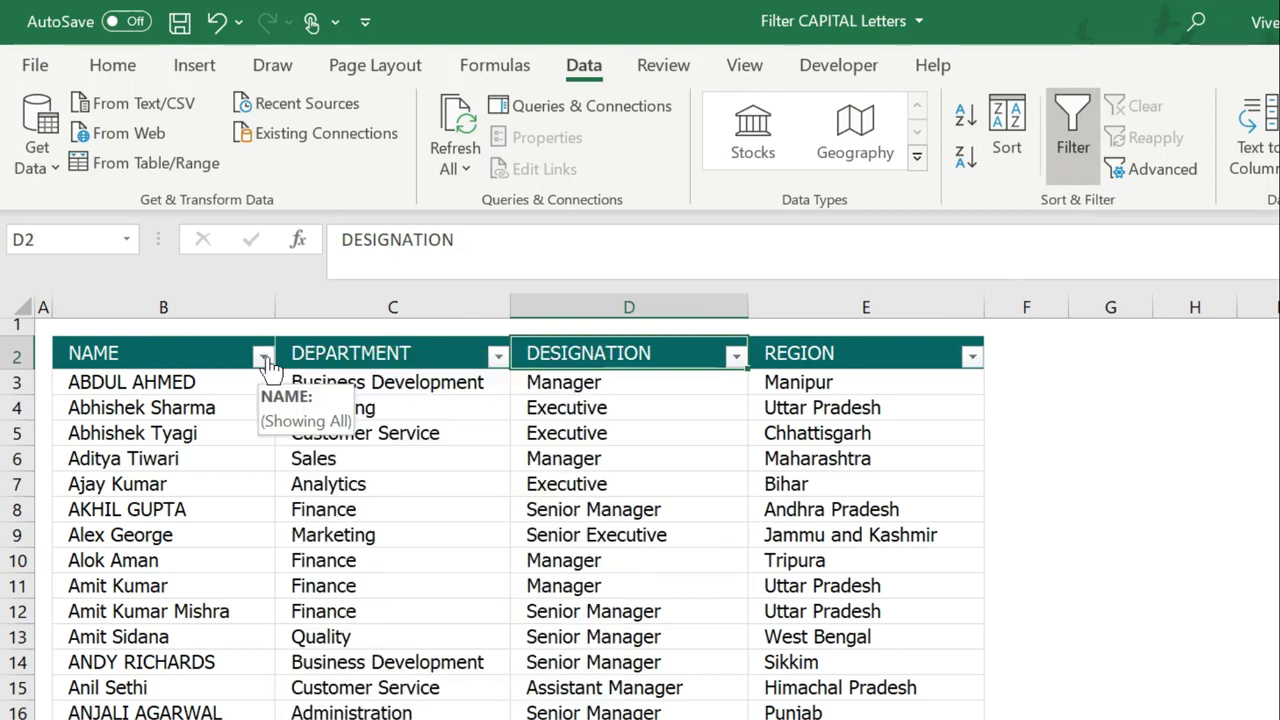
left_click(1076, 150)
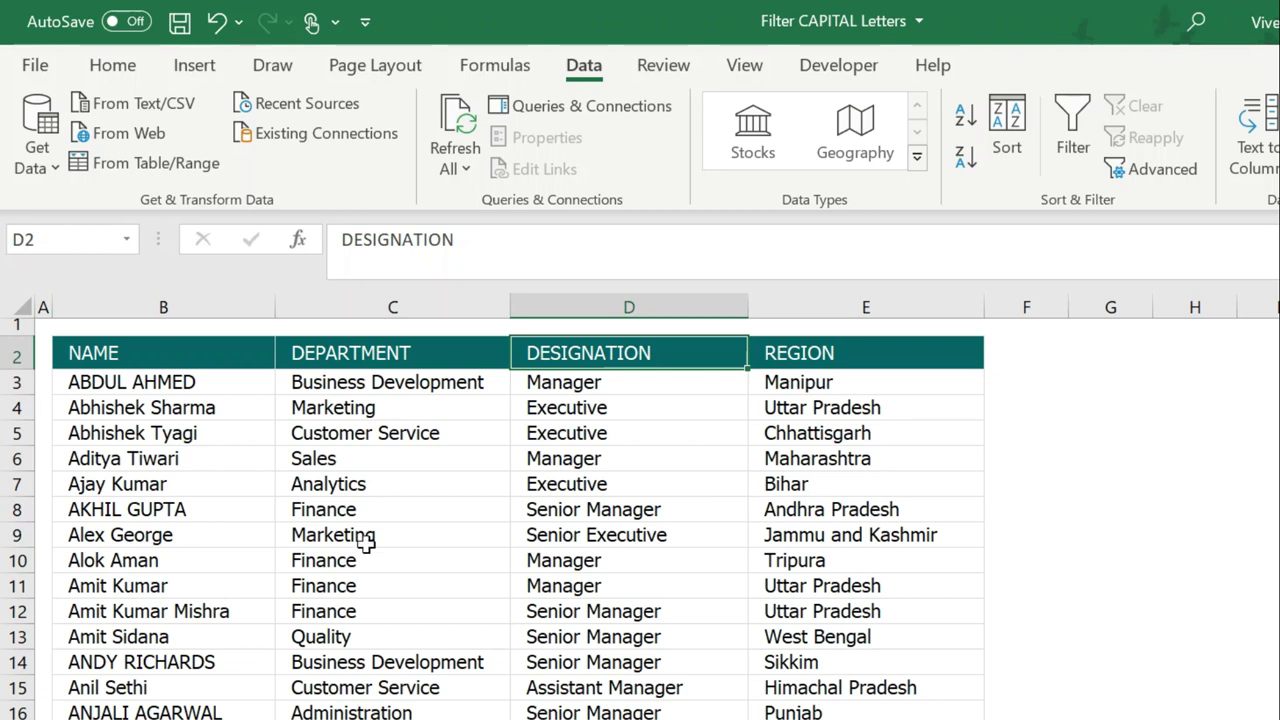
left_click(168, 378)
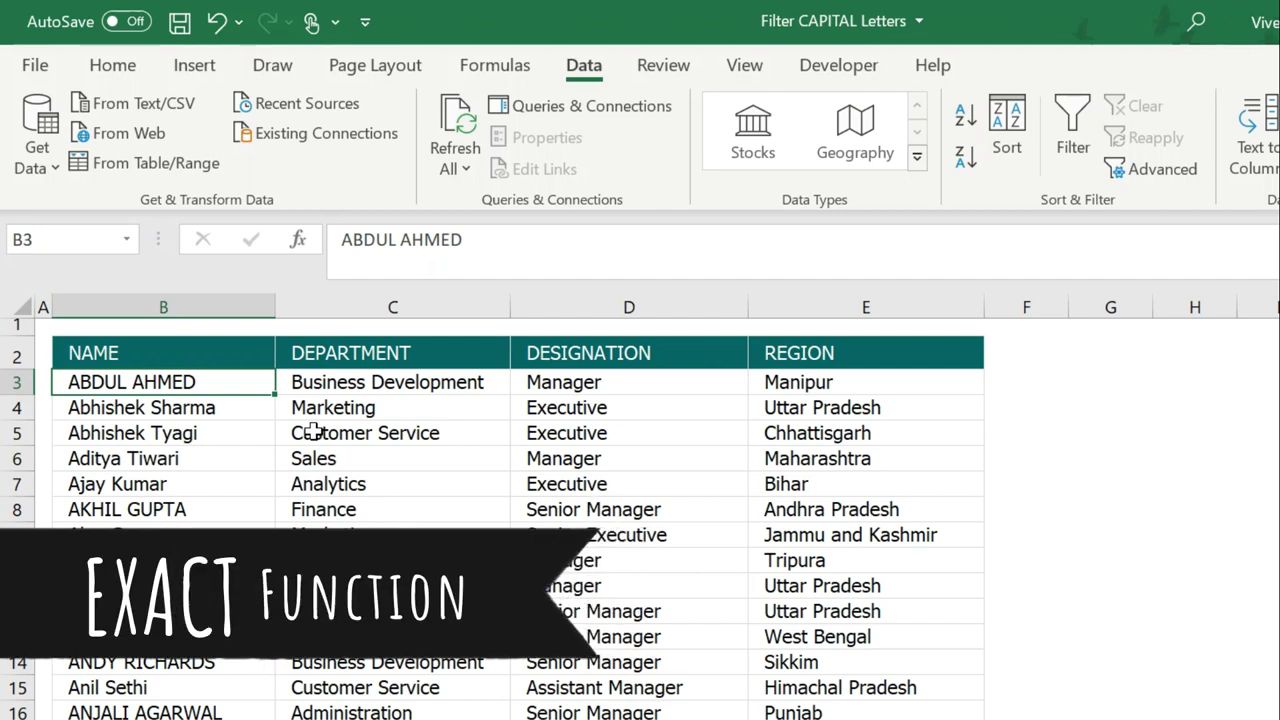
Step: Enter =EXACT("AMIT","amit") in G3, which returns FALSE
left_click(1104, 378)
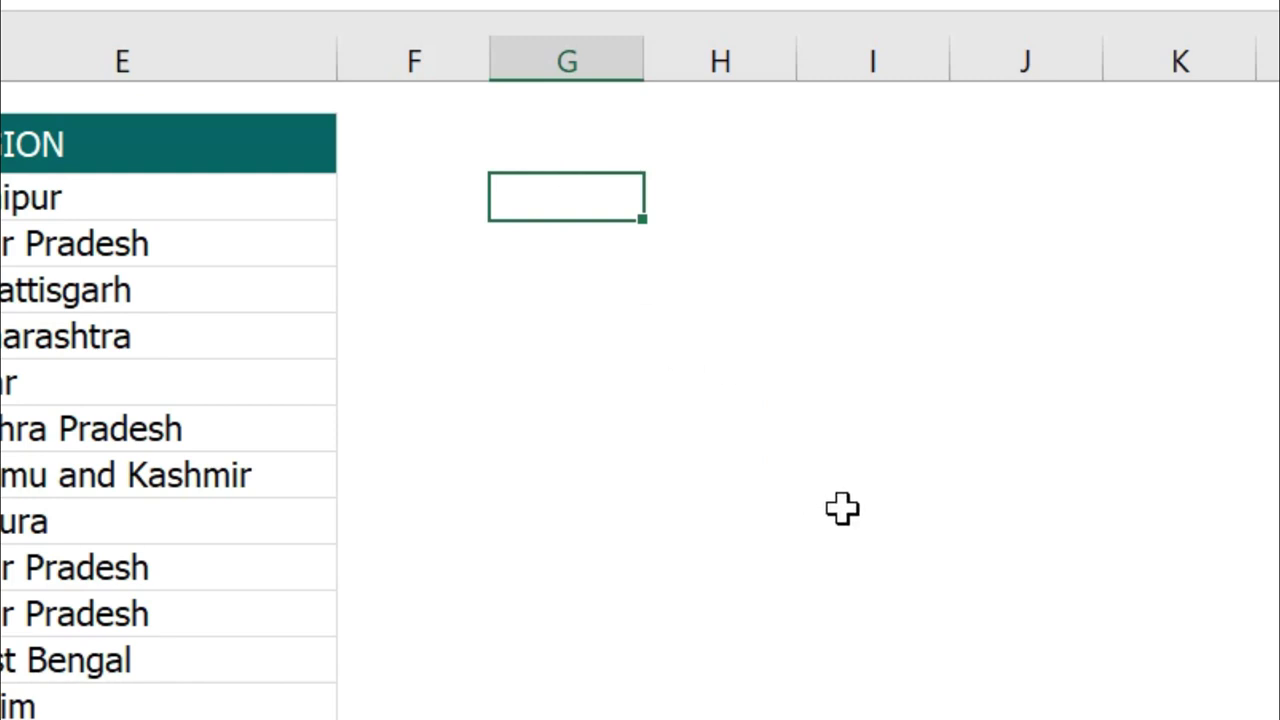
type("=E")
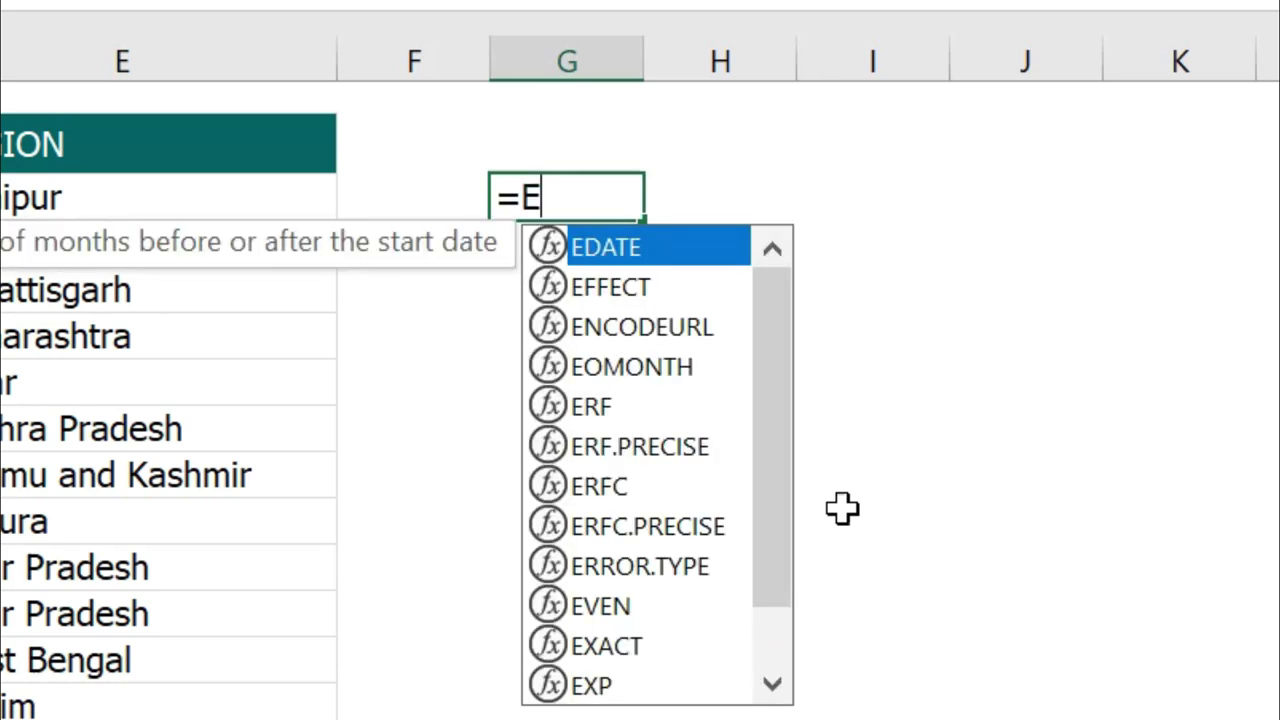
type("XACT(")
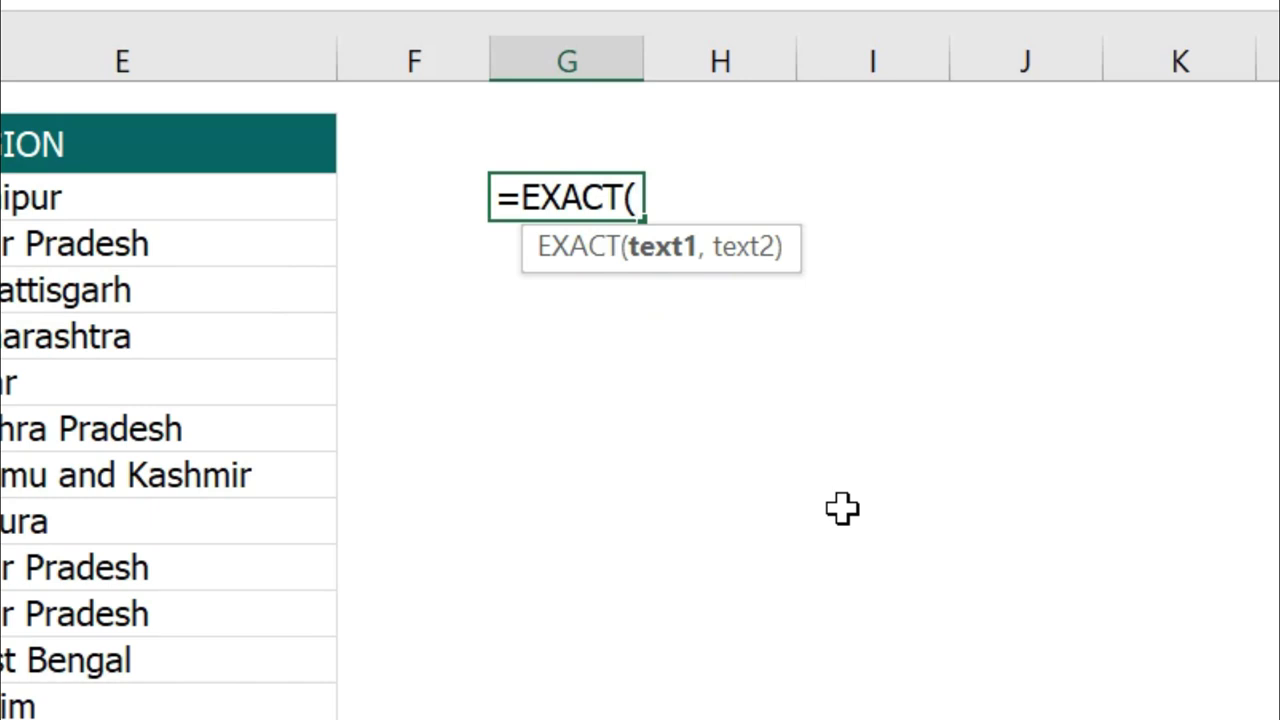
type("\"")
type("AMIT")
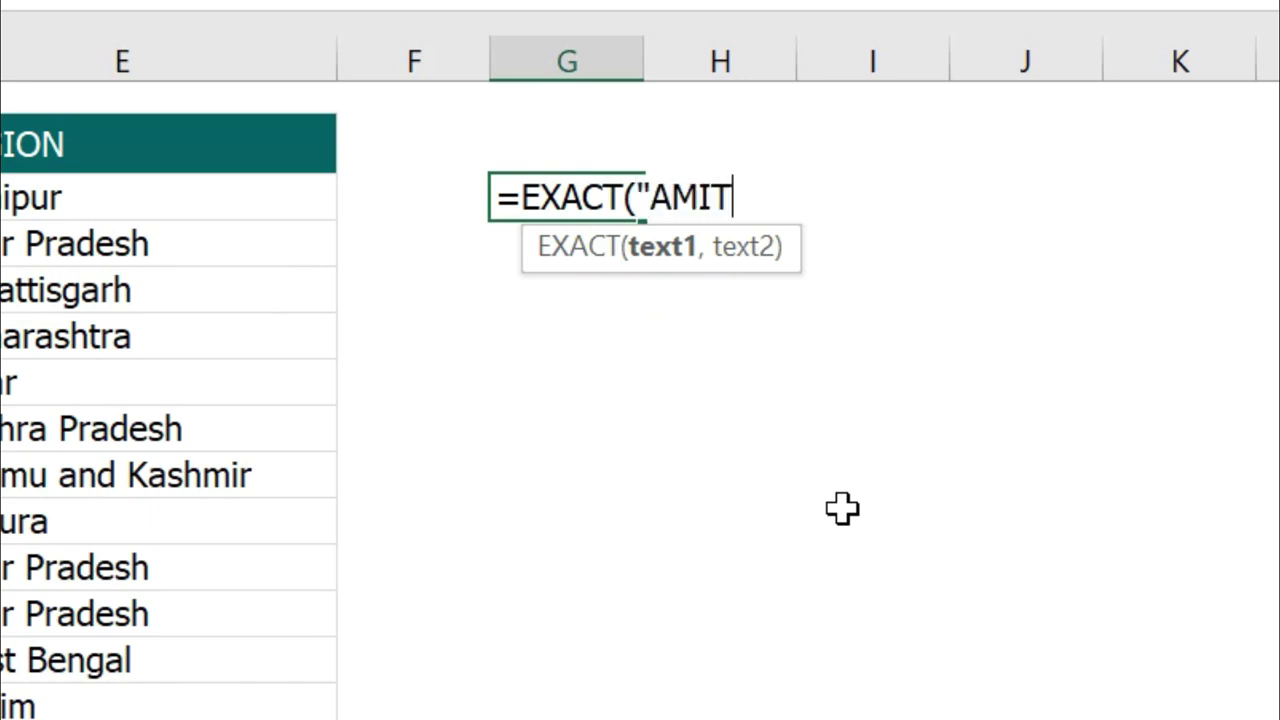
type("\"")
type(",\"amit\")")
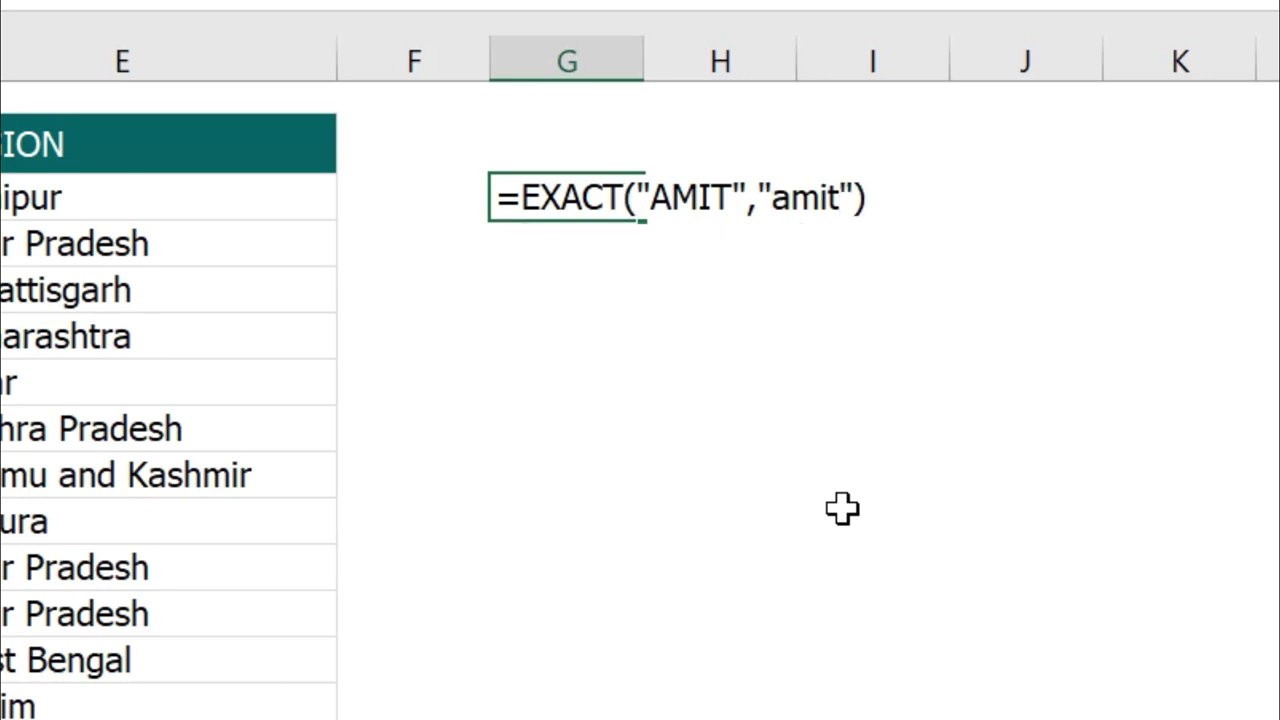
key("Return")
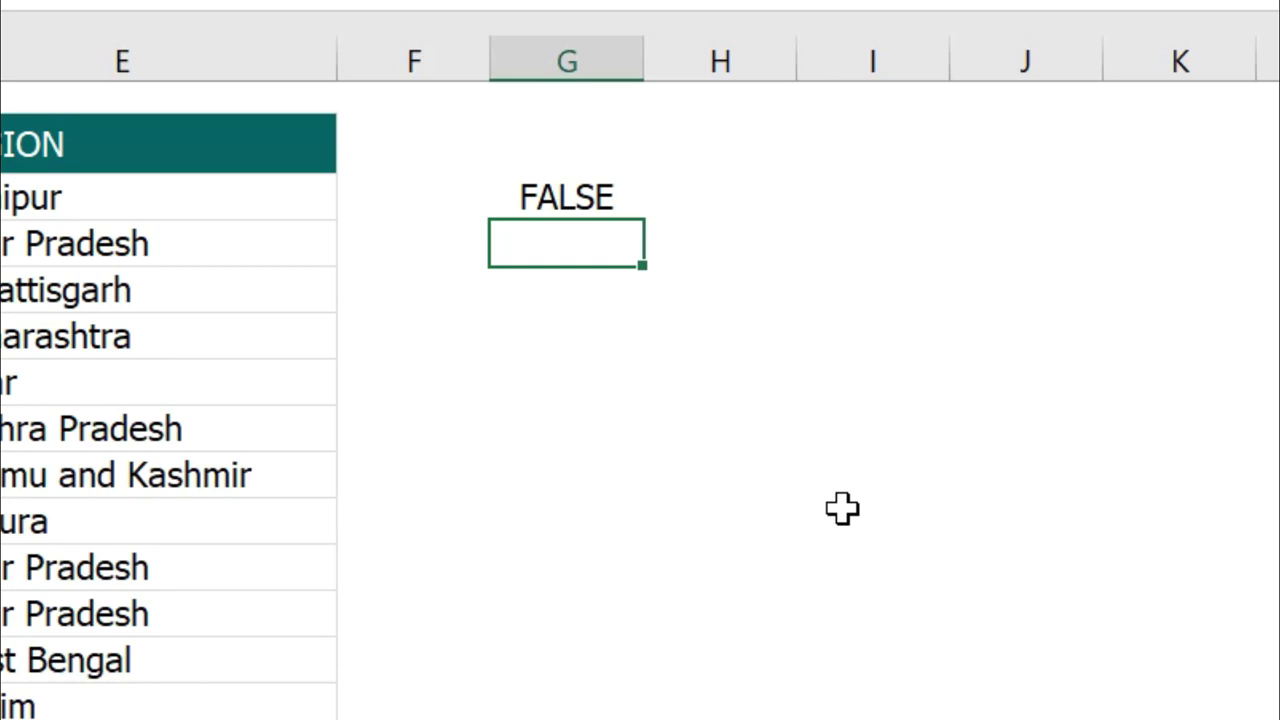
key("Up")
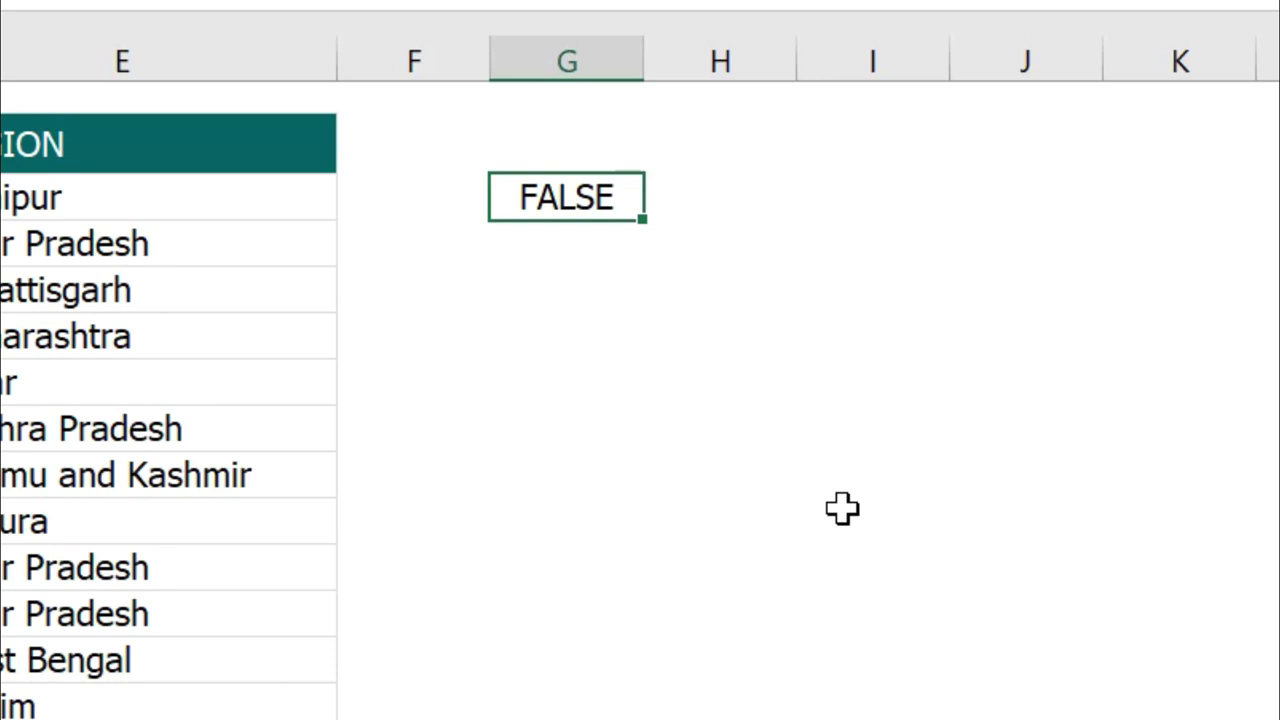
Step: Edit the G3 formula to =EXACT("AMIT","AMIT") so it returns TRUE
double_click(574, 196)
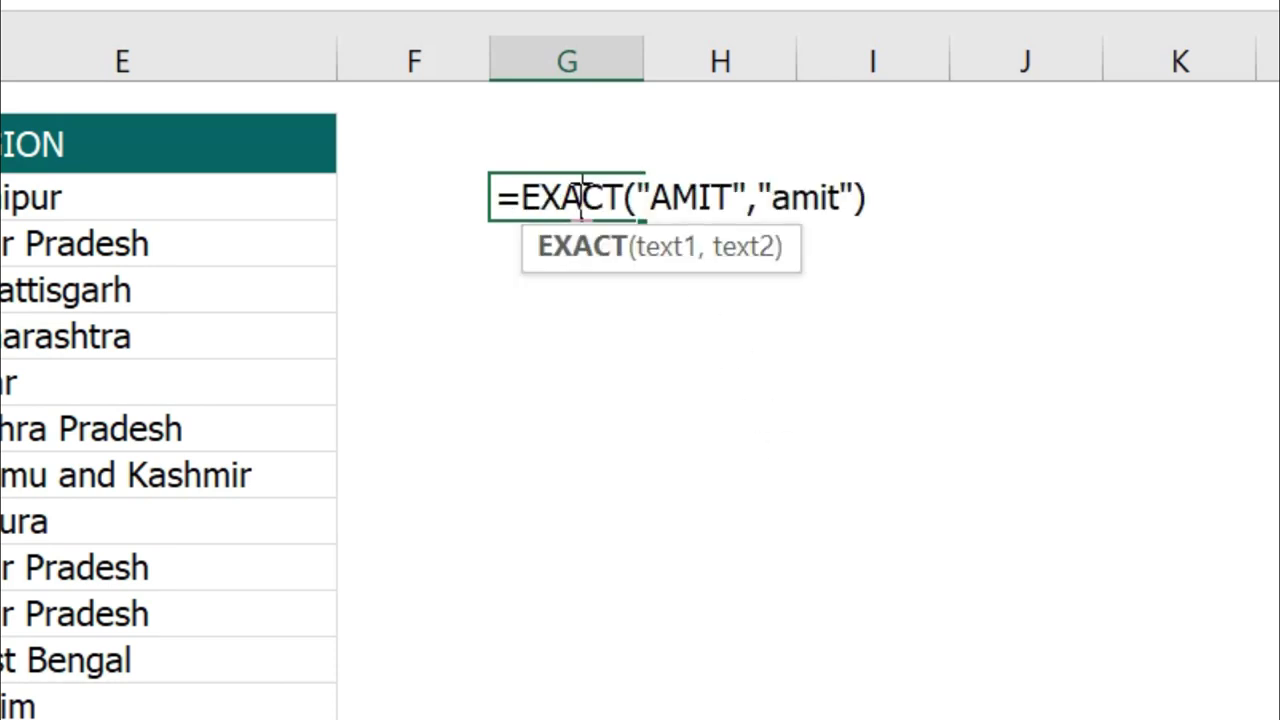
double_click(791, 209)
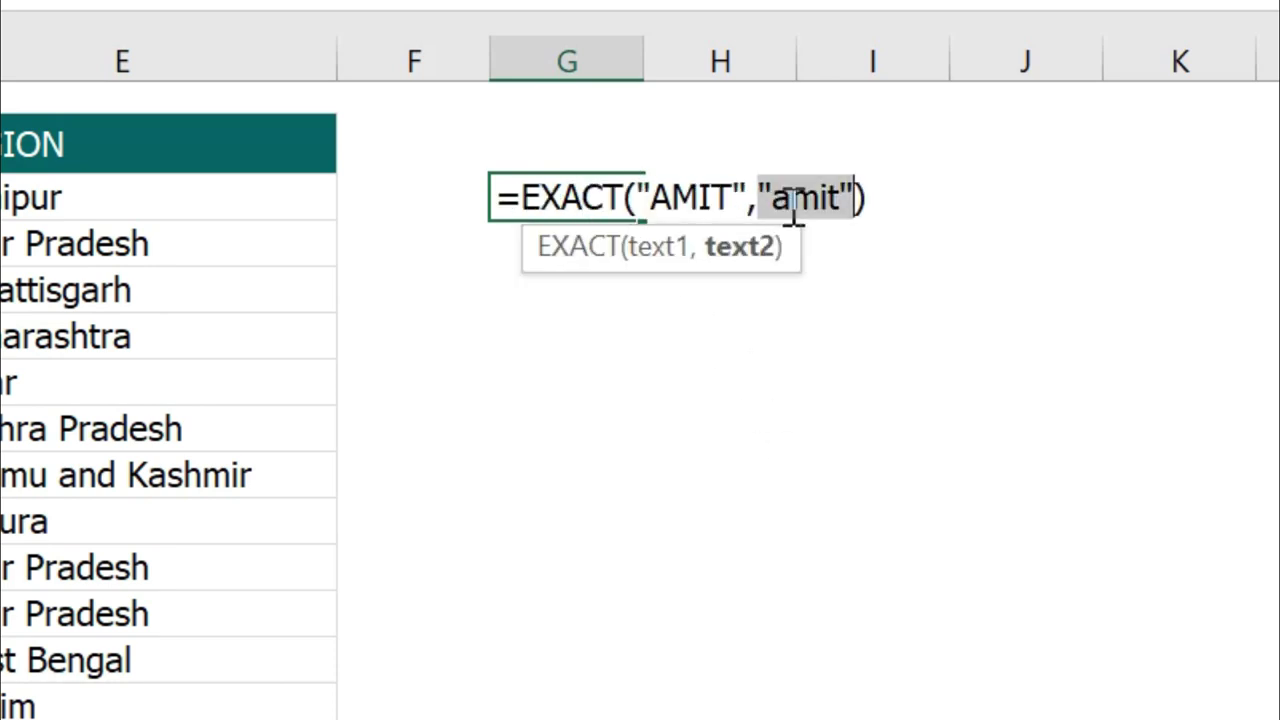
key("Right")
key("Left")
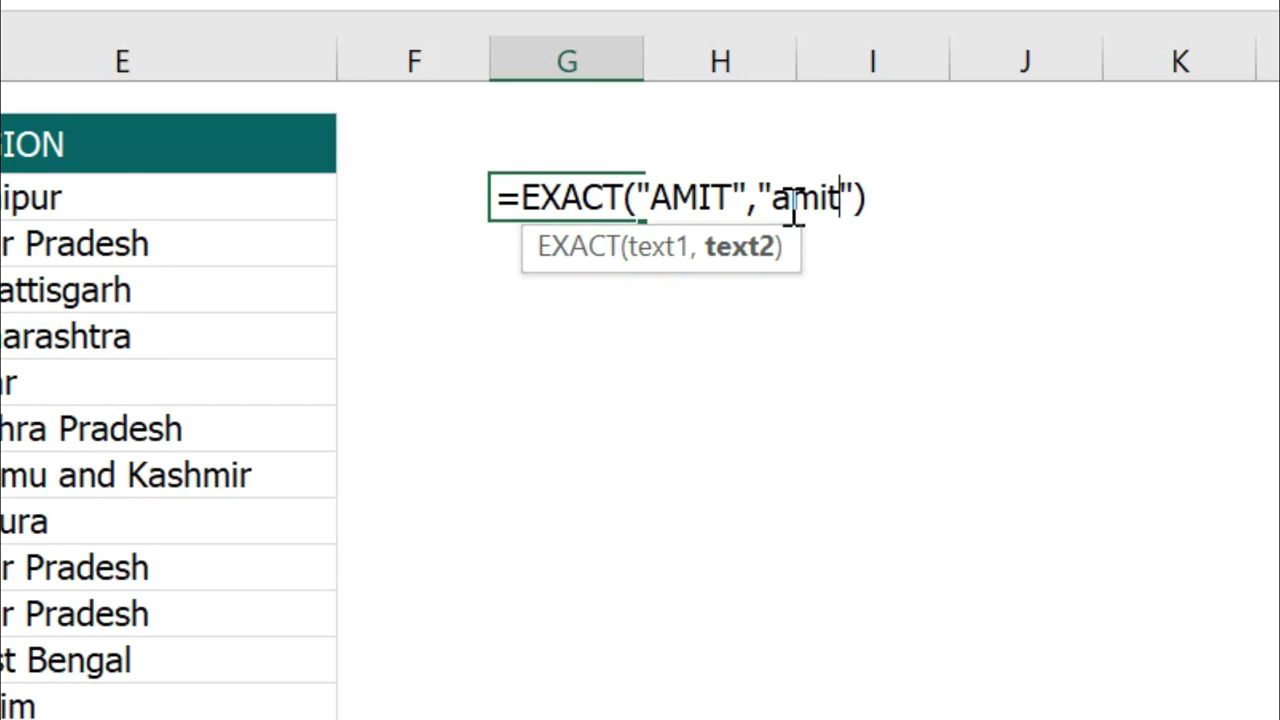
key("BackSpace")
key("BackSpace")
key("BackSpace")
key("BackSpace")
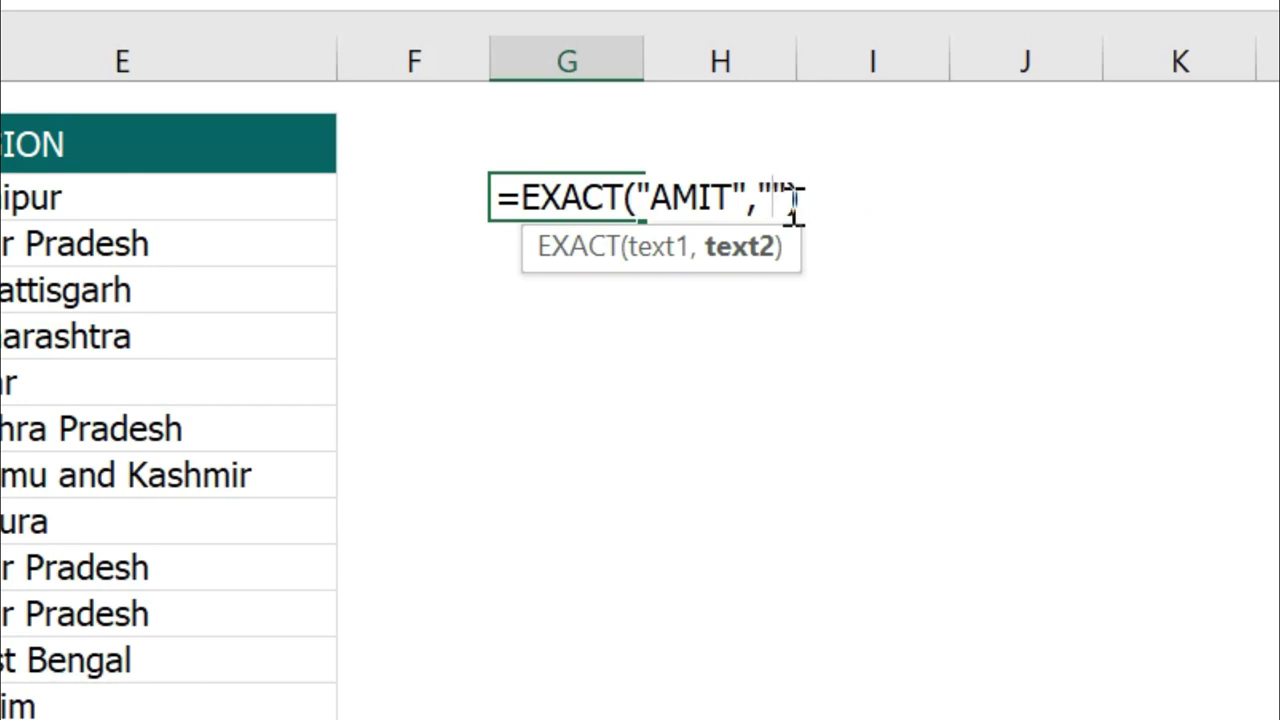
type("AMIT")
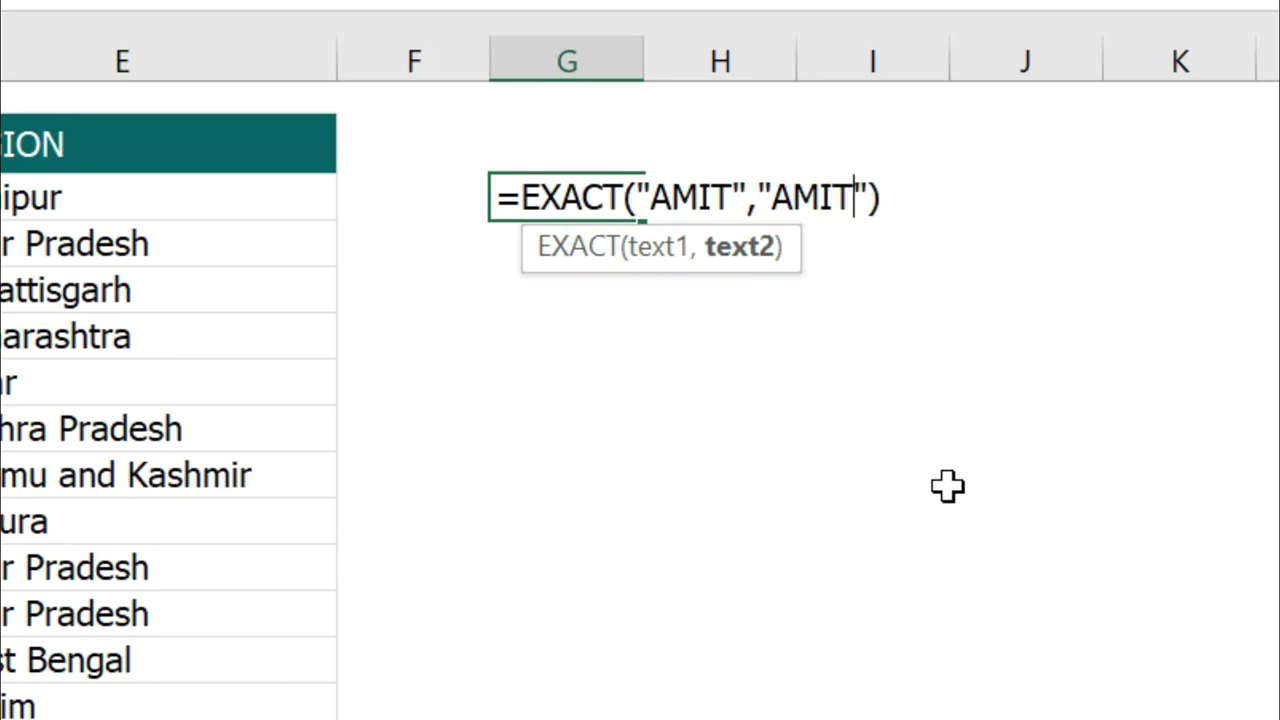
key("Return")
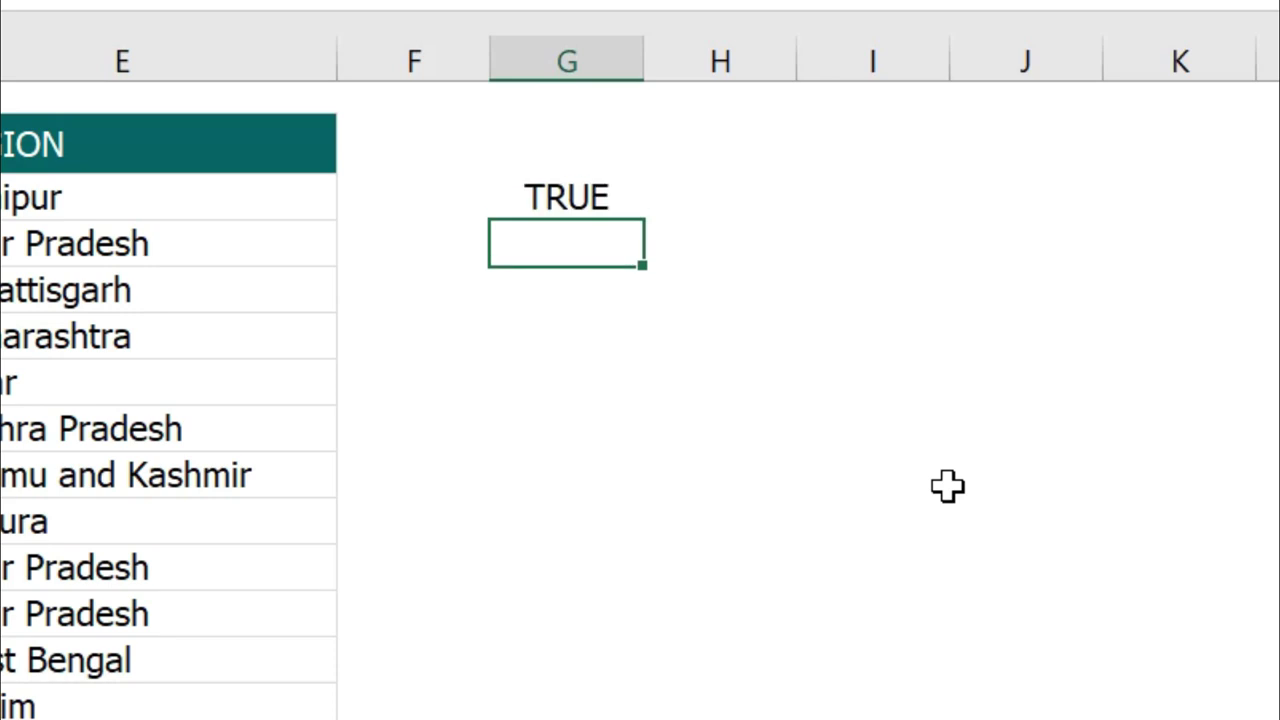
key("Up")
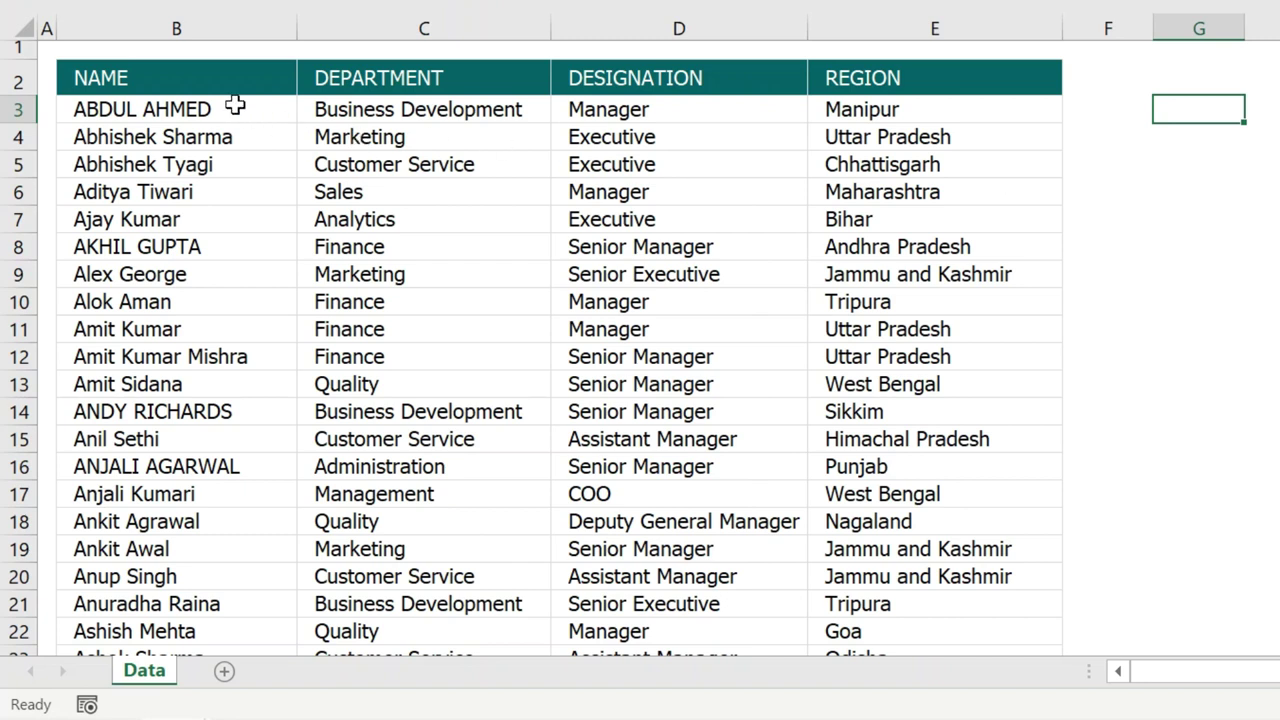
left_click(235, 107)
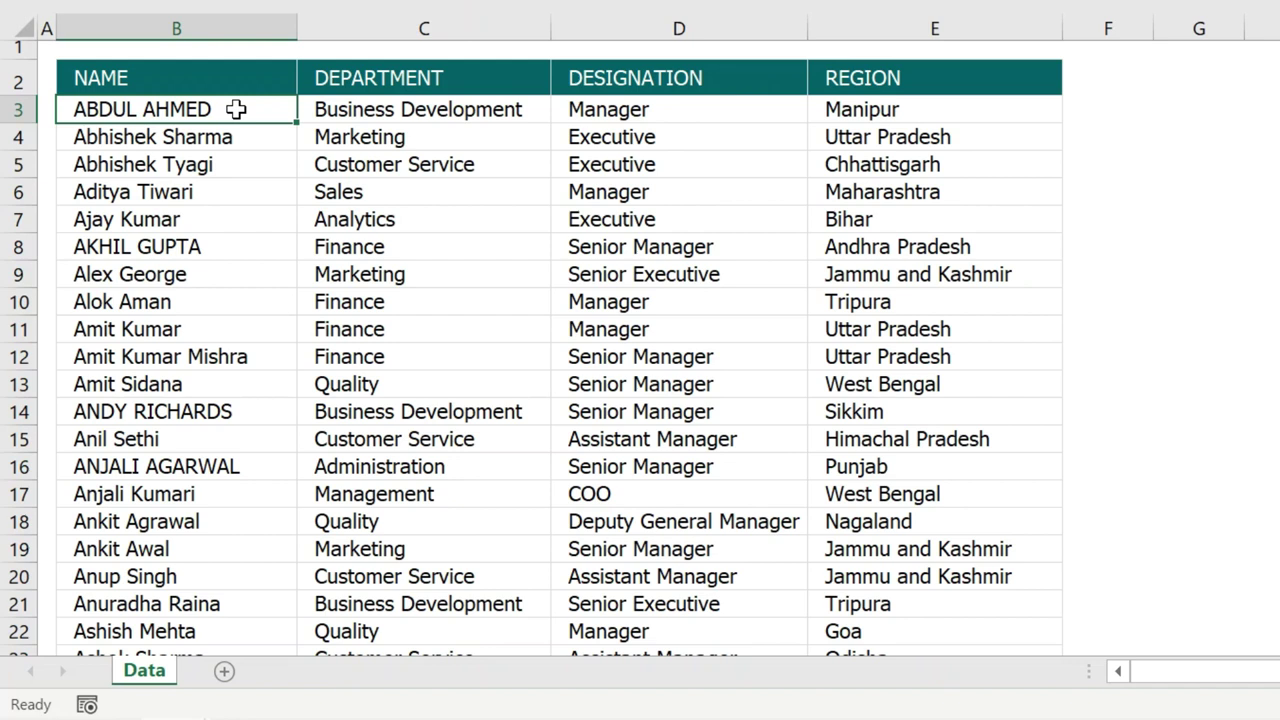
left_click(183, 411)
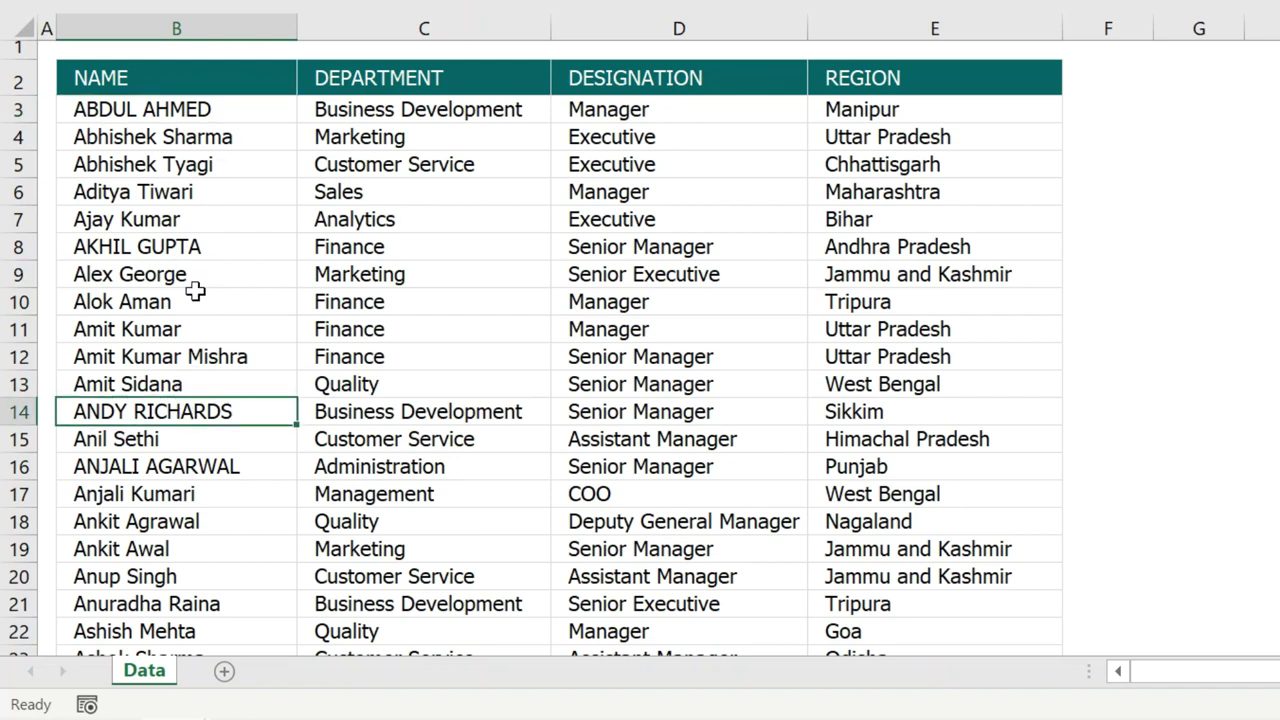
left_click(176, 248)
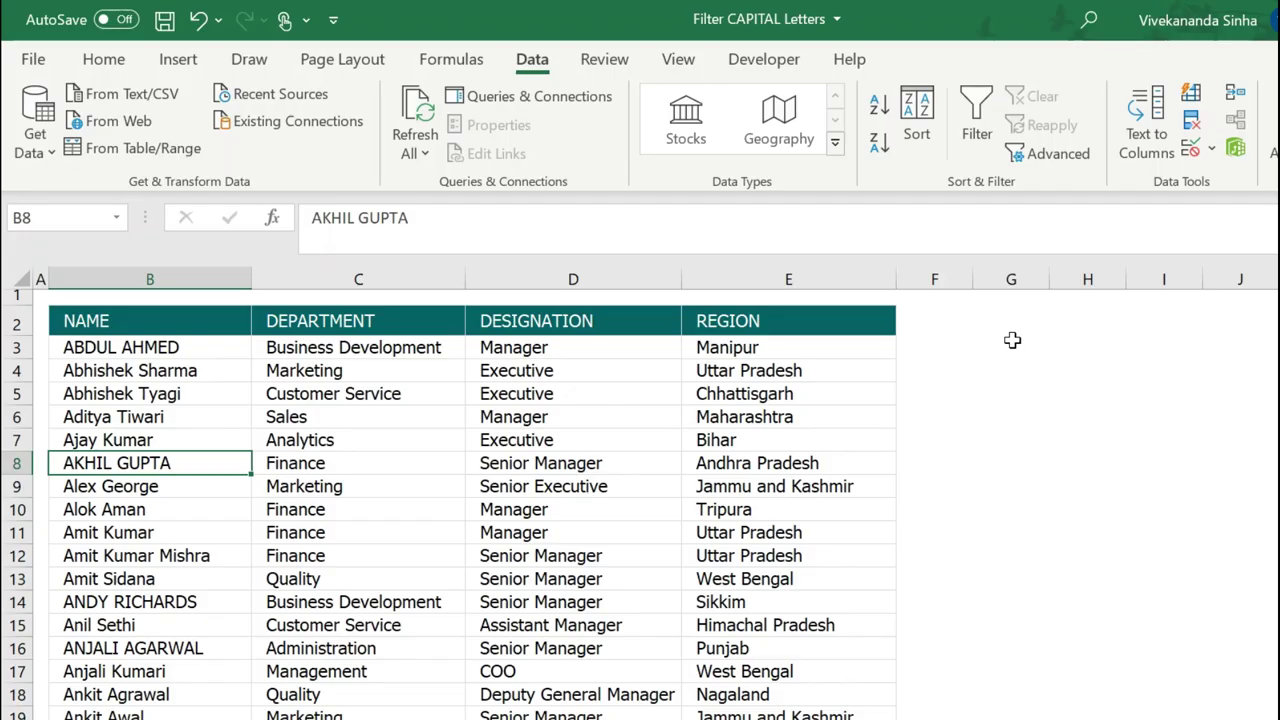
left_click(1012, 341)
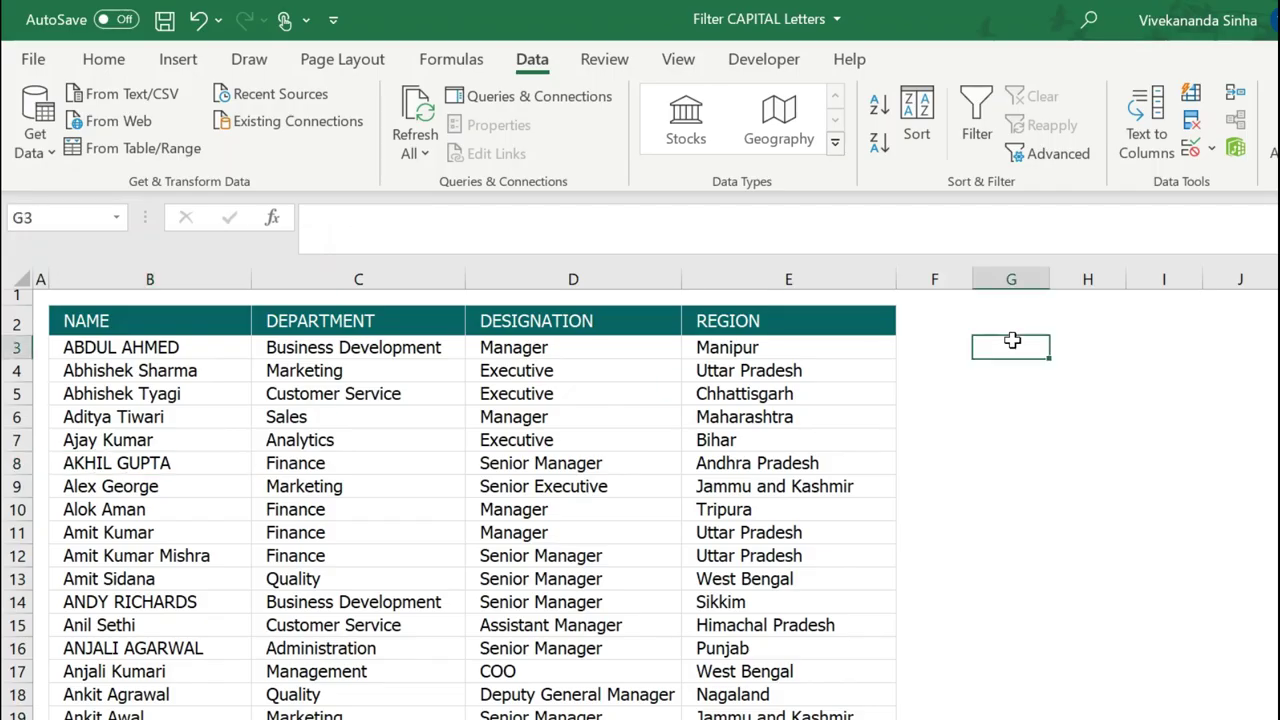
type("=")
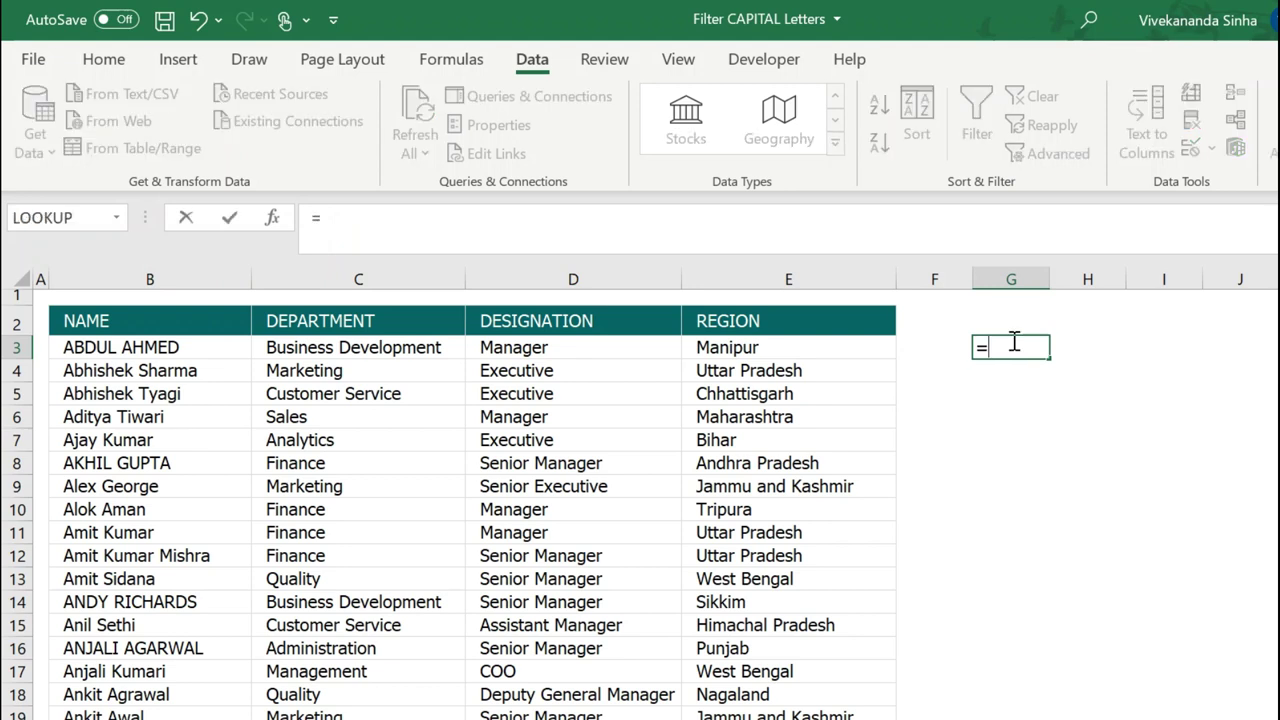
type("UPPER")
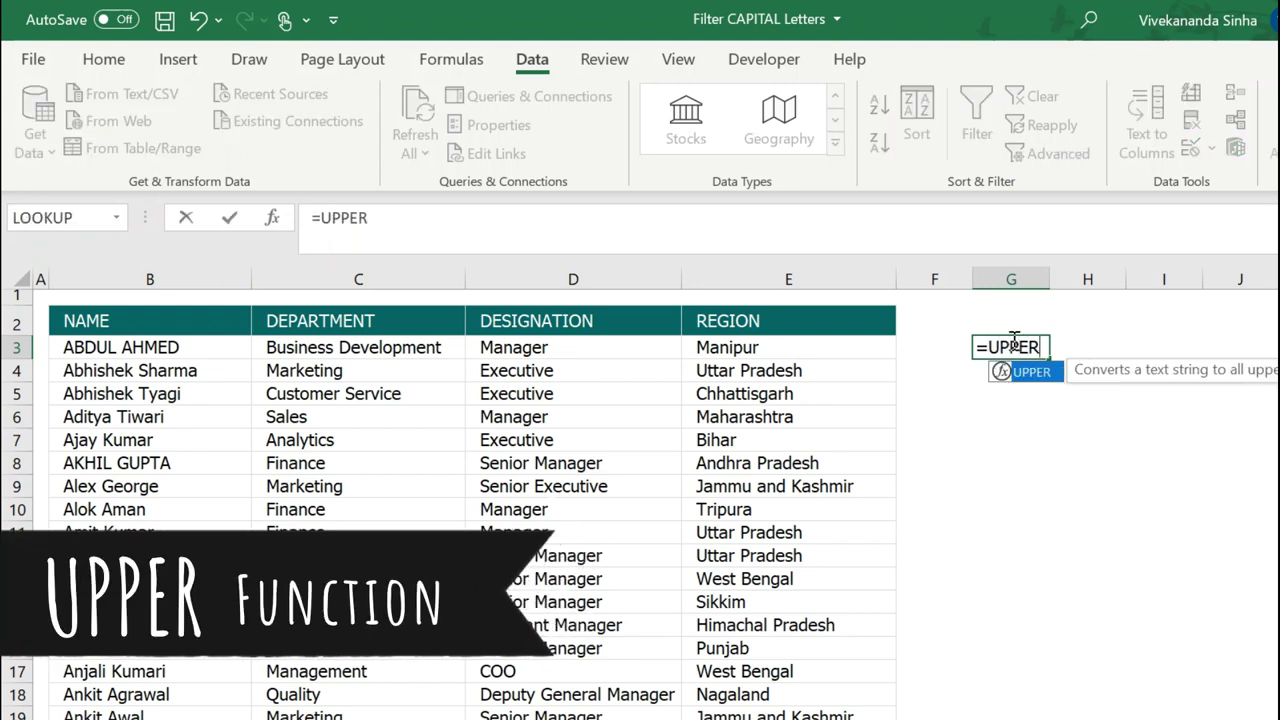
type("(")
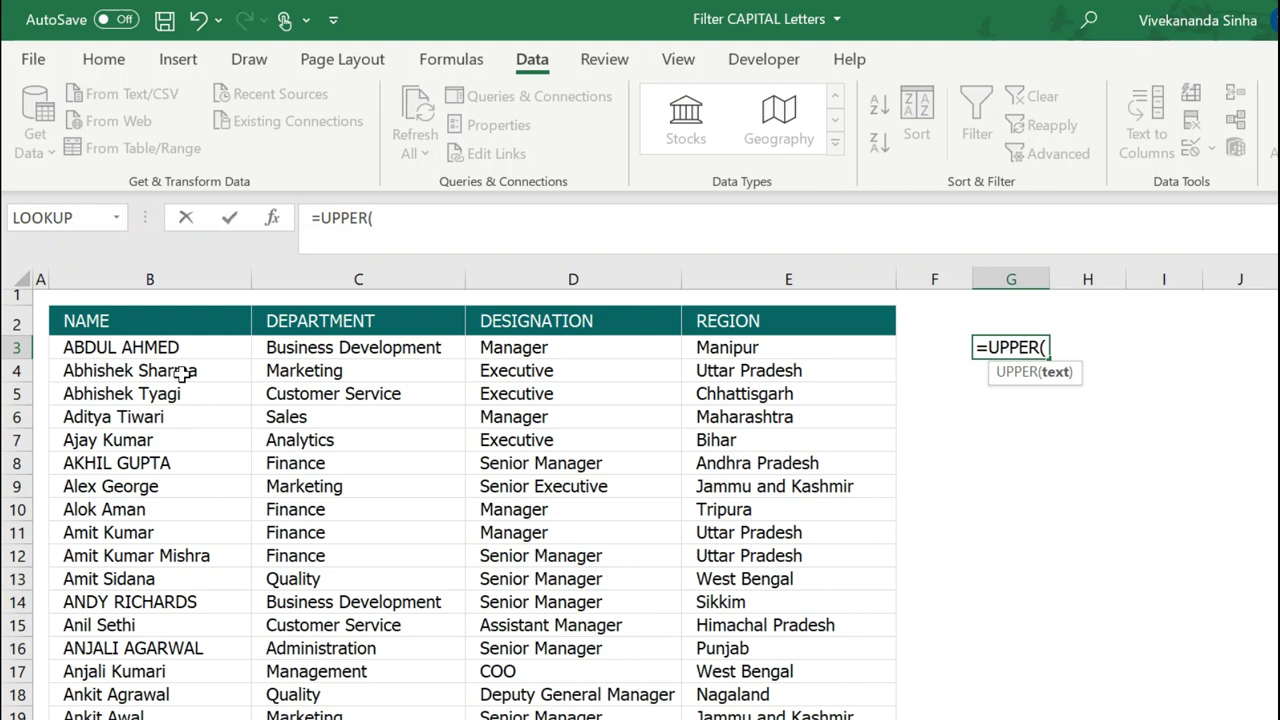
left_click(182, 373)
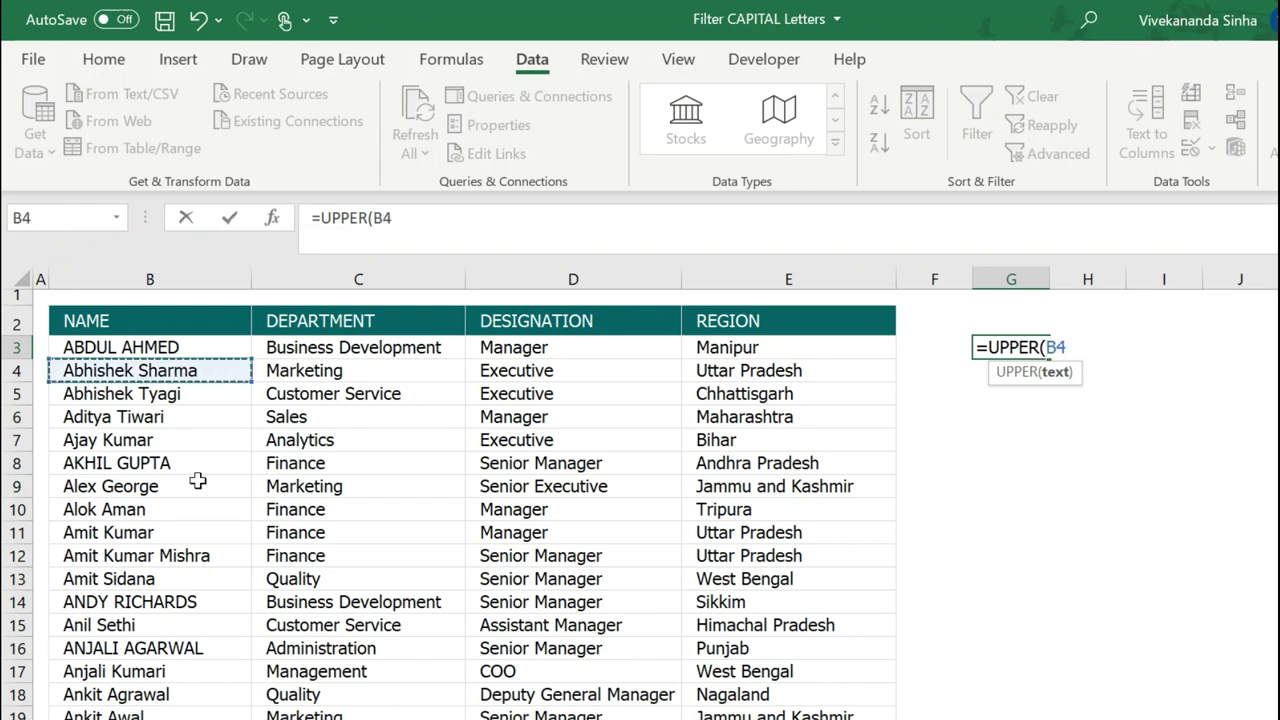
type(")")
key("Return")
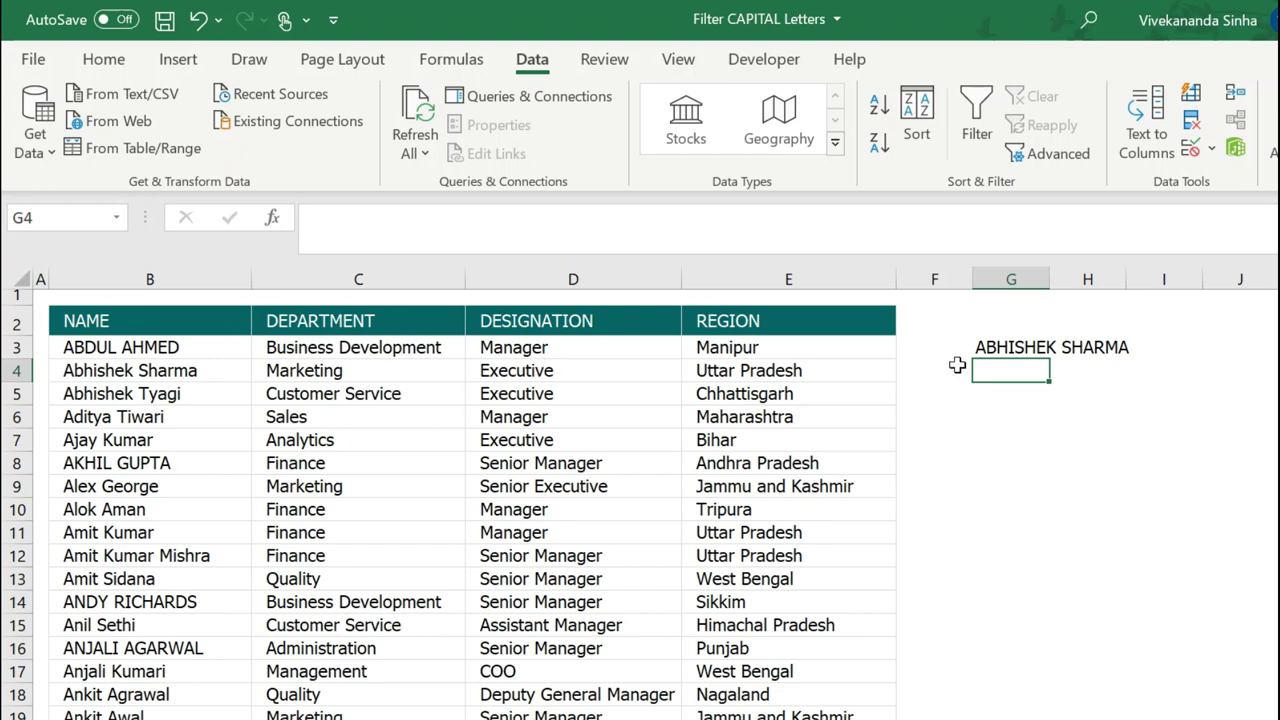
left_click(988, 347)
key("Delete")
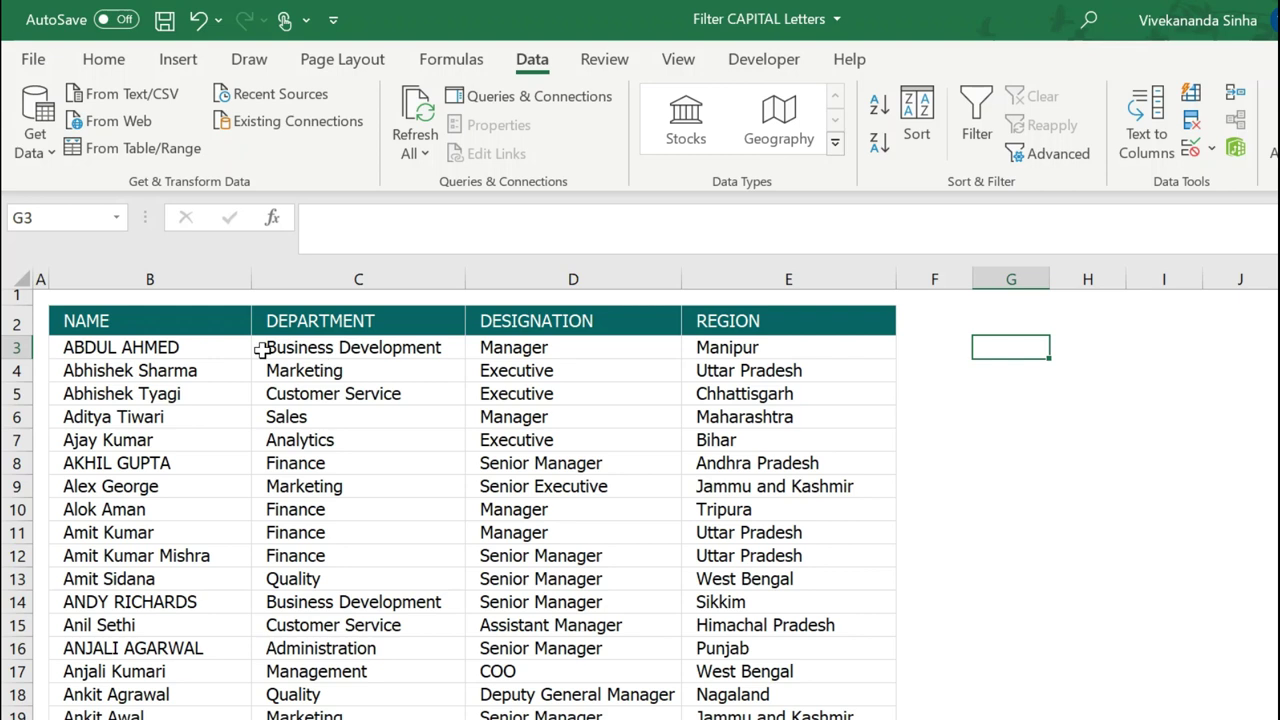
left_click(121, 352)
left_click_drag(121, 352, 757, 346)
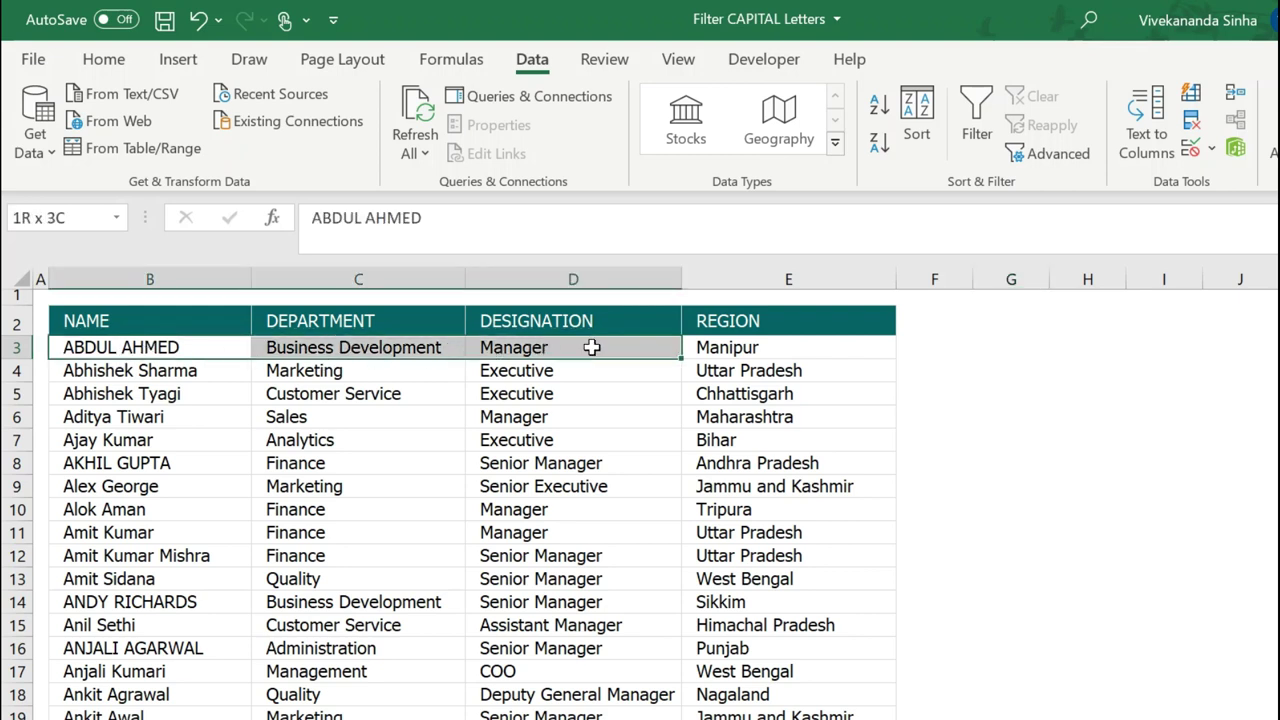
left_click(1018, 341)
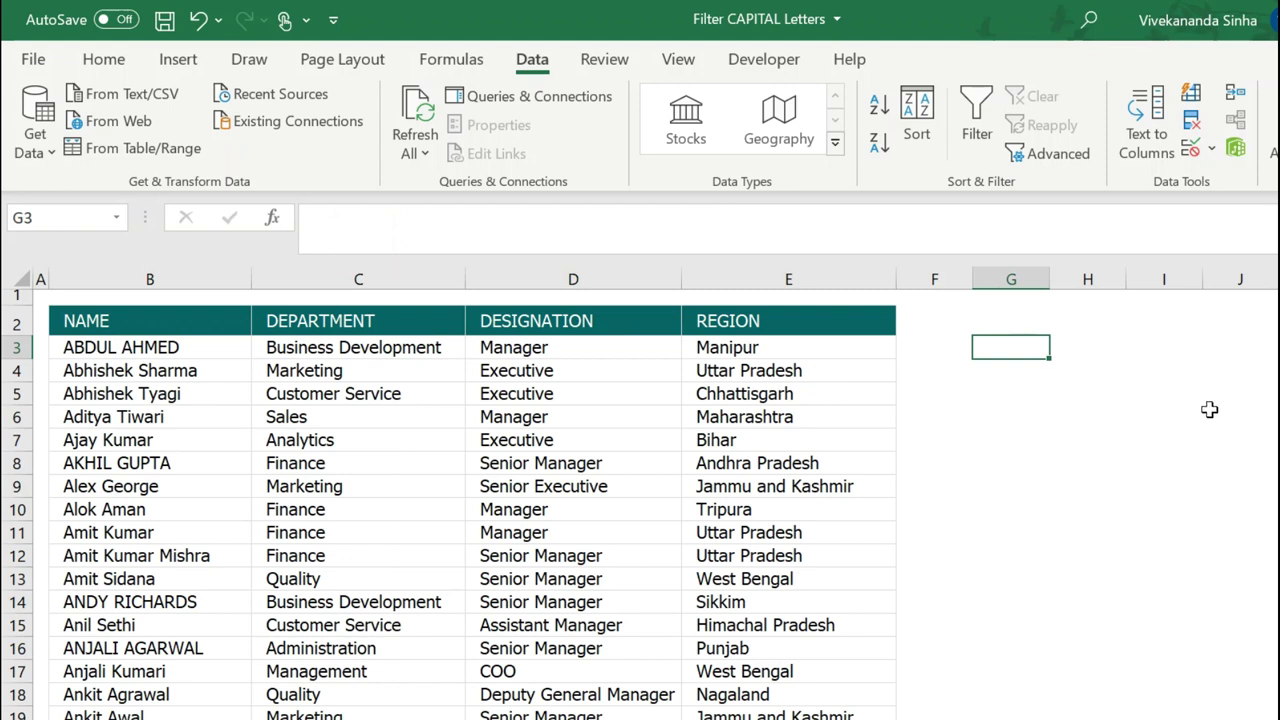
type("=EXACT")
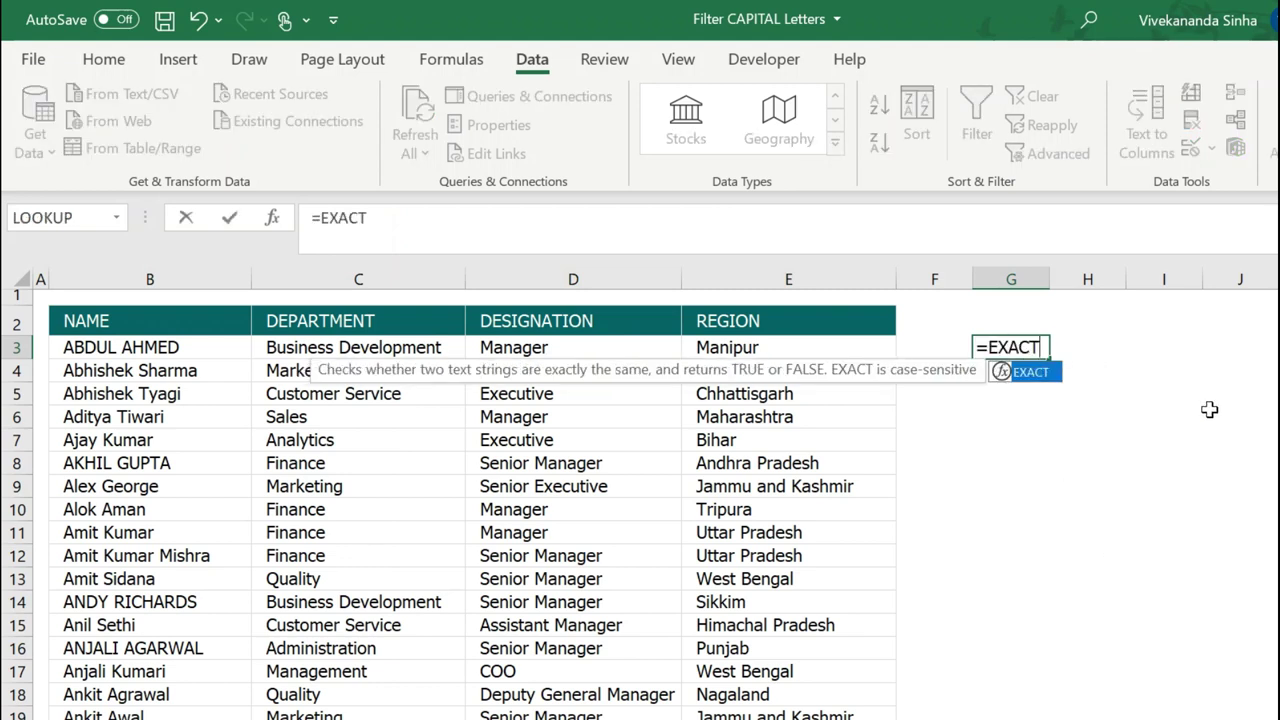
type("(")
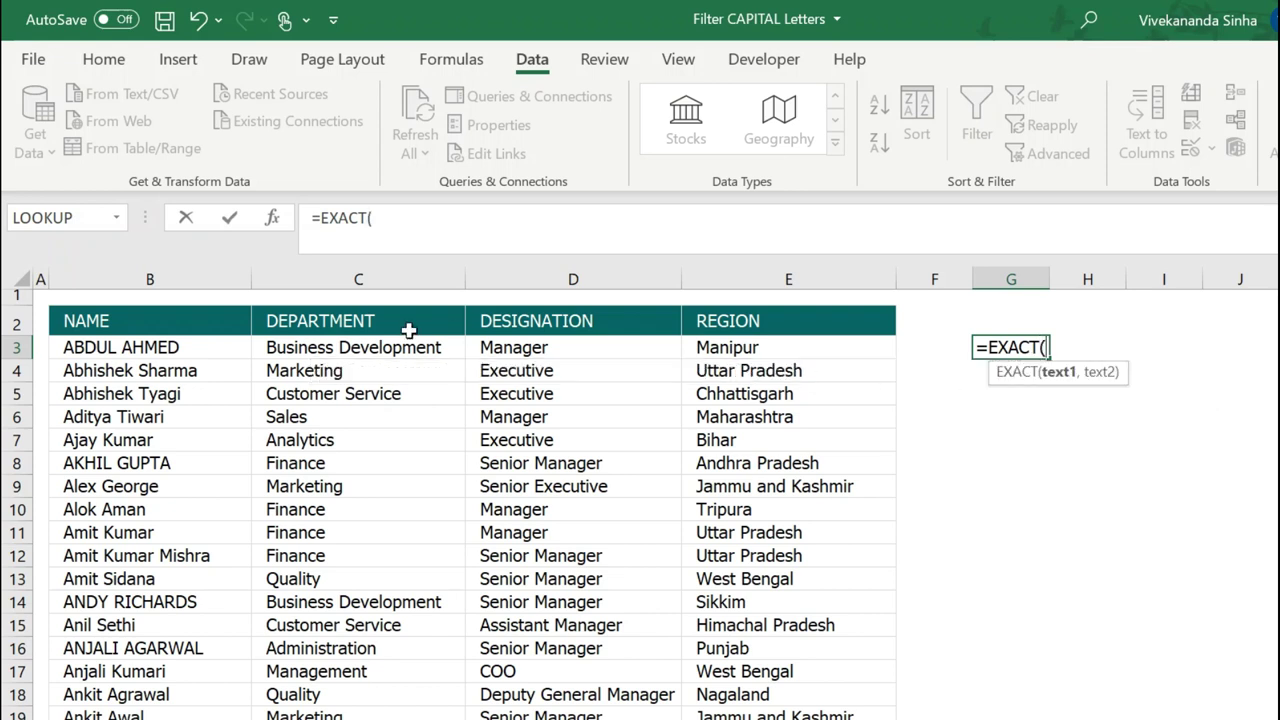
left_click(186, 347)
type(",UPPER")
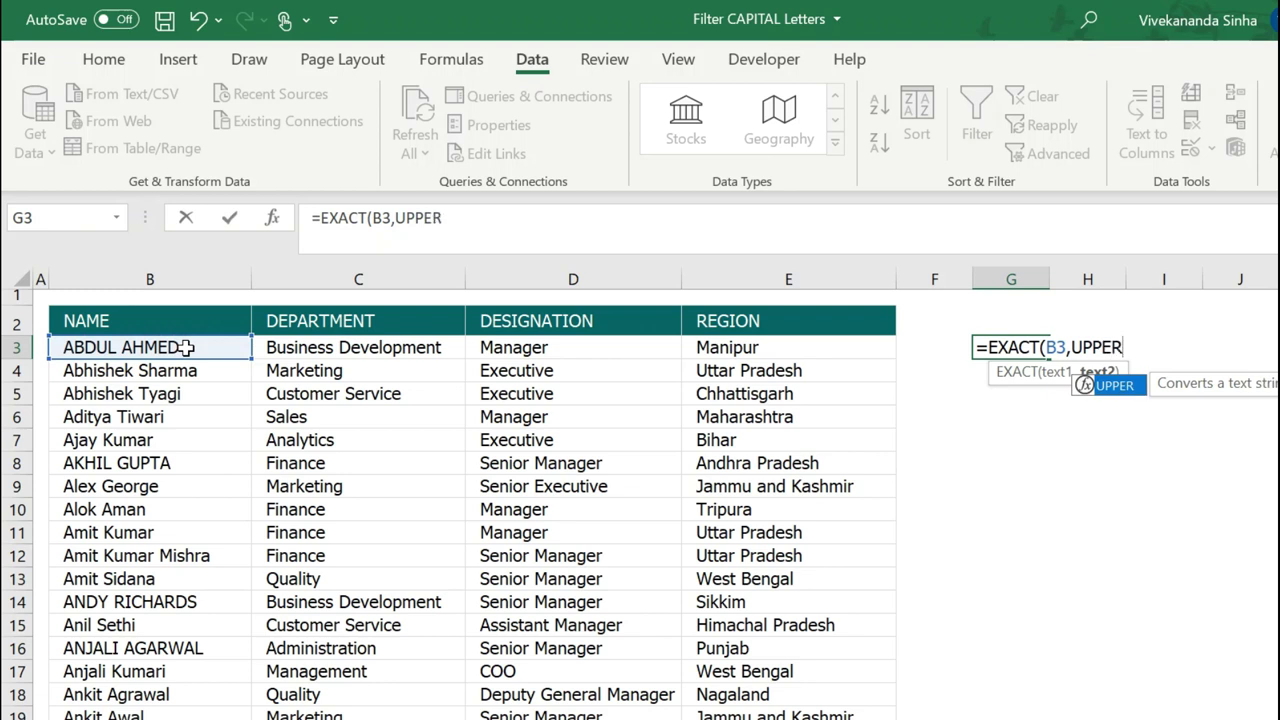
type("(")
left_click(135, 347)
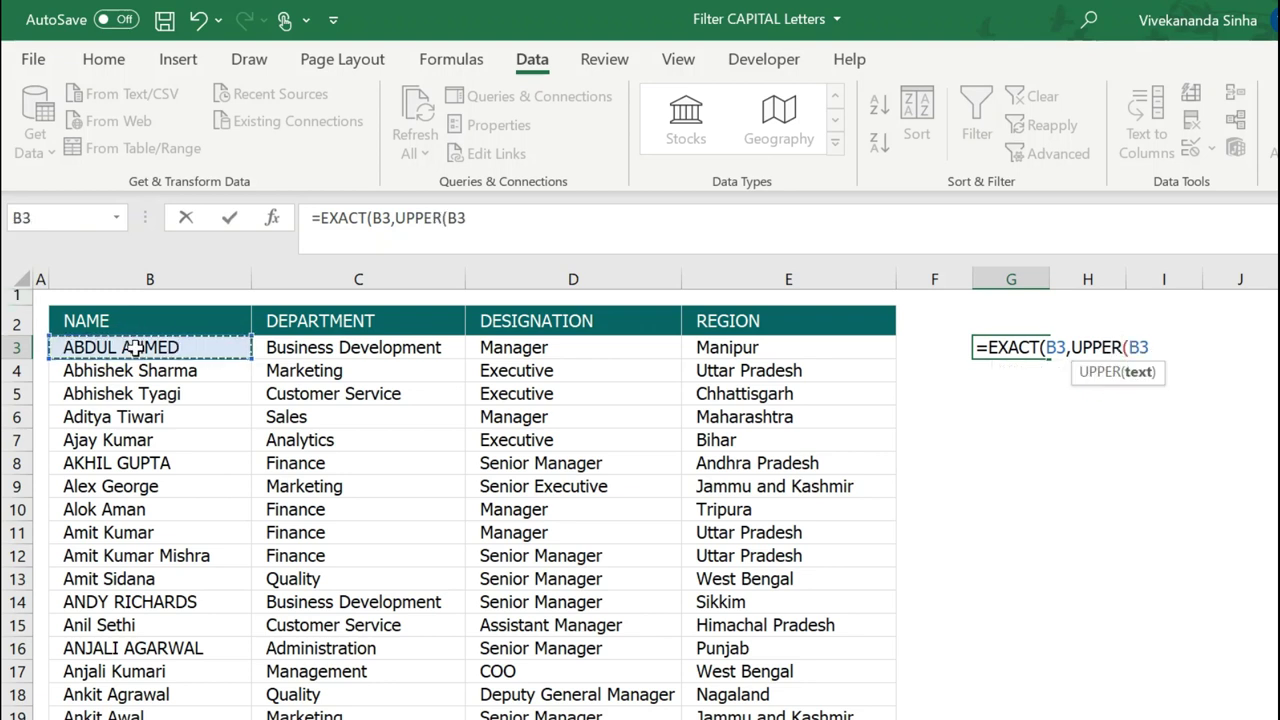
type(")")
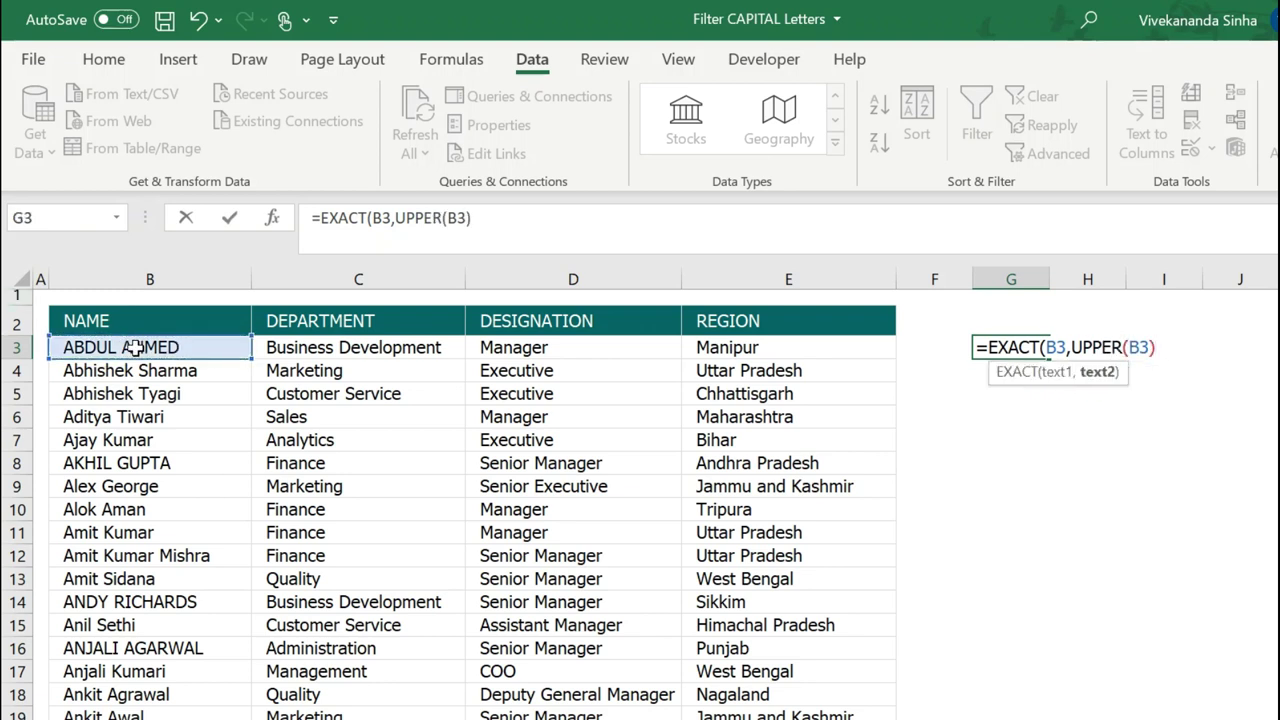
type(")")
key("Return")
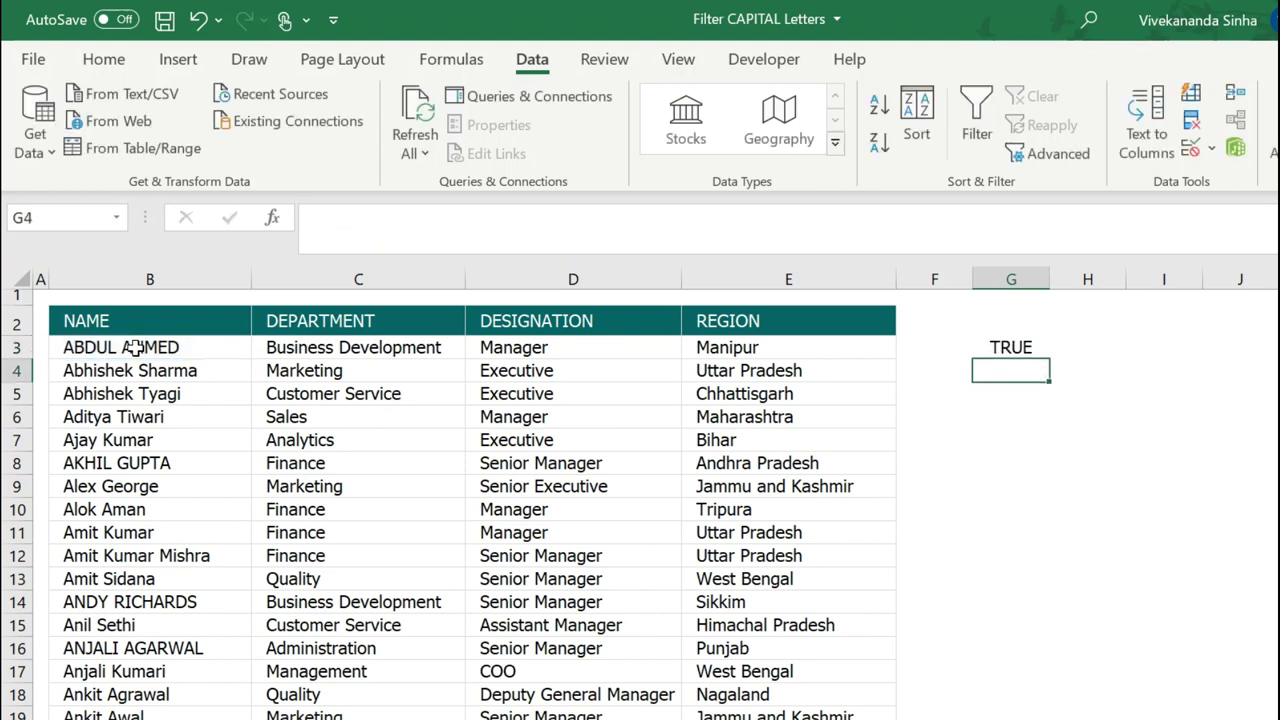
left_click(1010, 340)
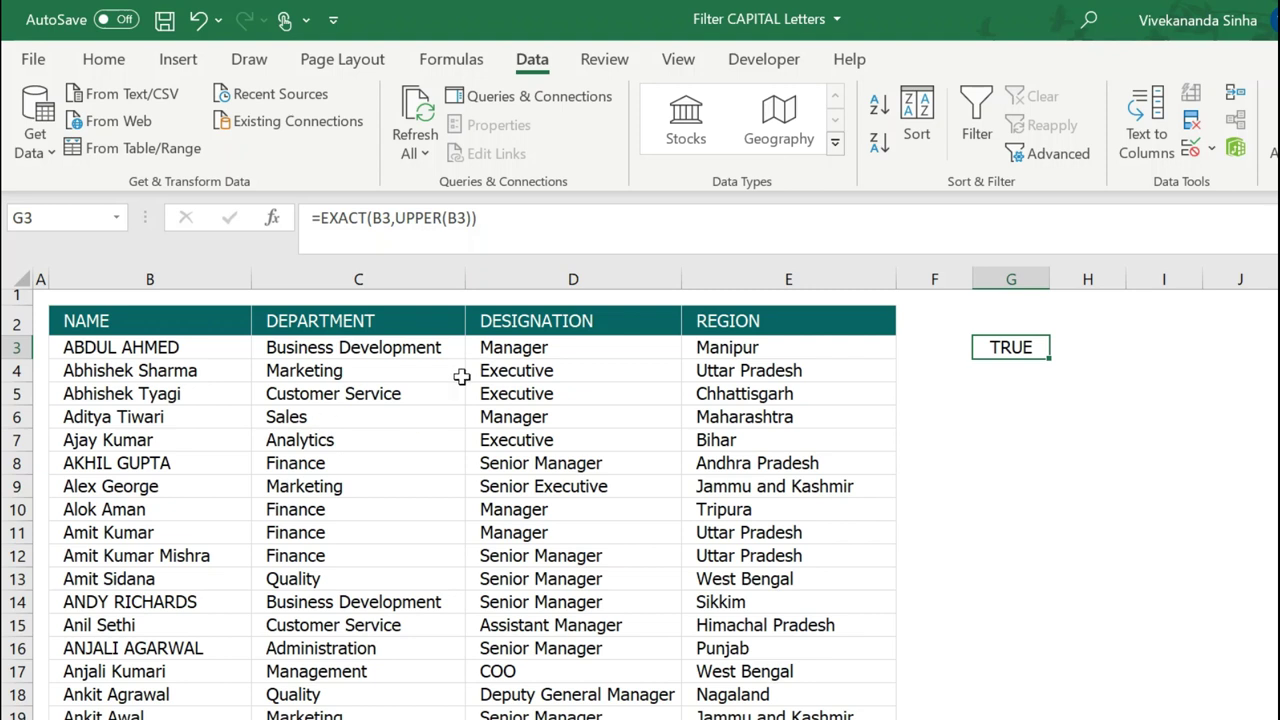
Step: Run Advanced Filter in place with criteria range G2:G3, leaving 21 of 100 records
left_click(347, 398)
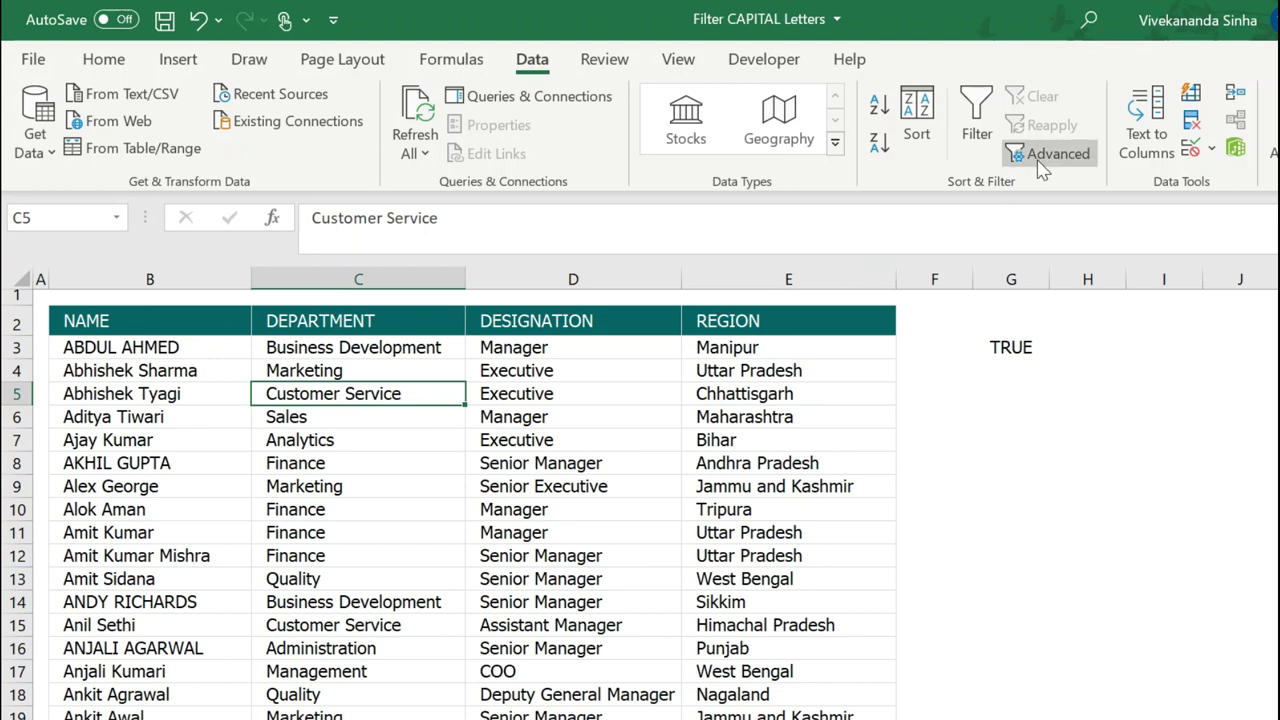
left_click(1042, 158)
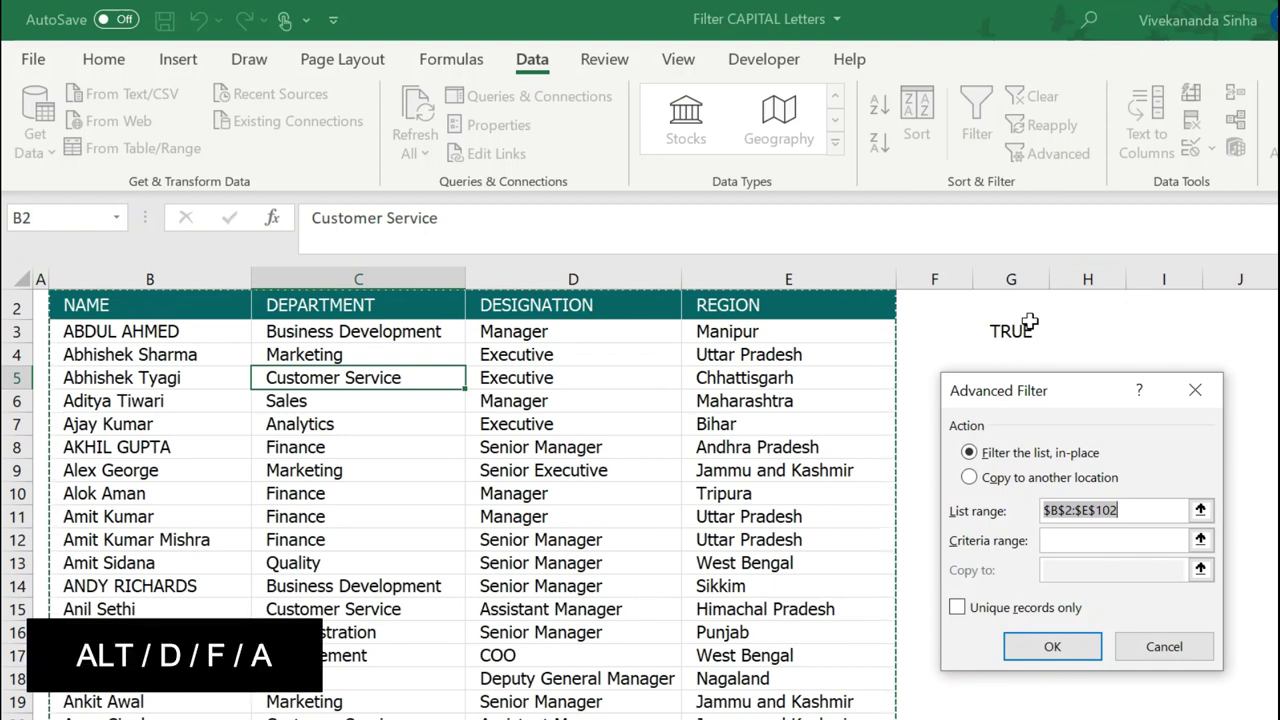
left_click_drag(1031, 394, 688, 420)
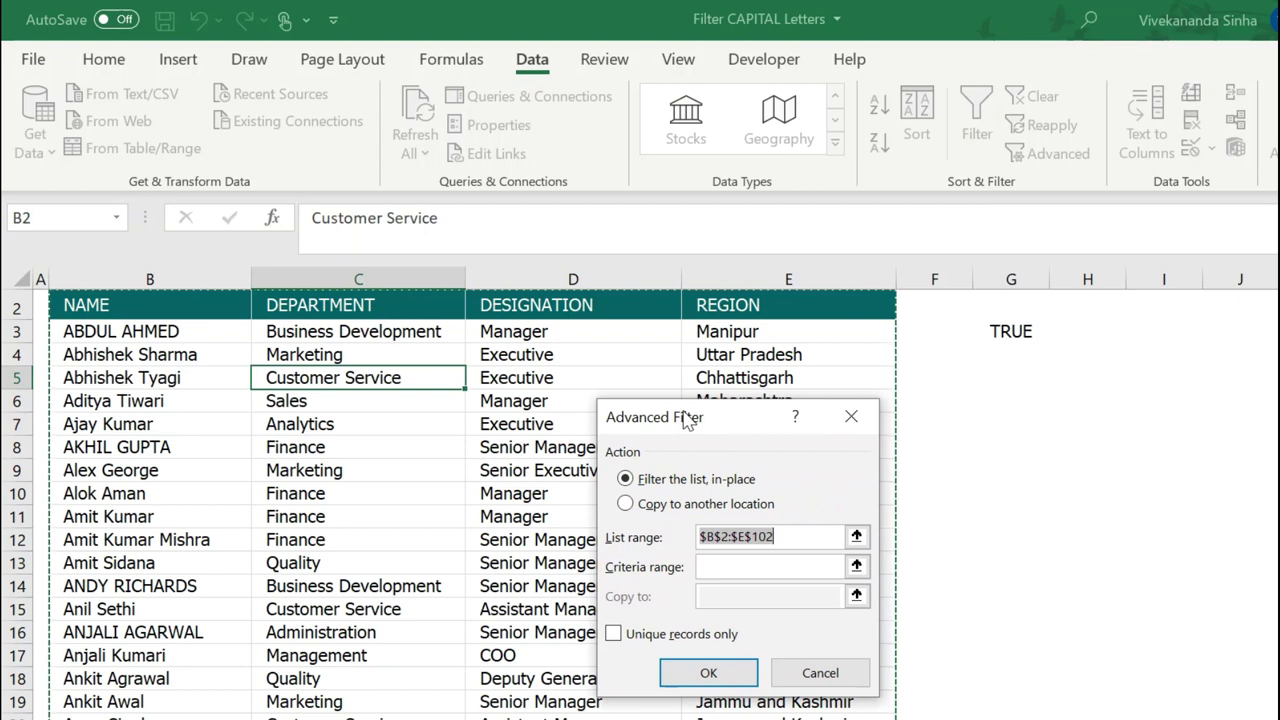
left_click_drag(688, 420, 683, 360)
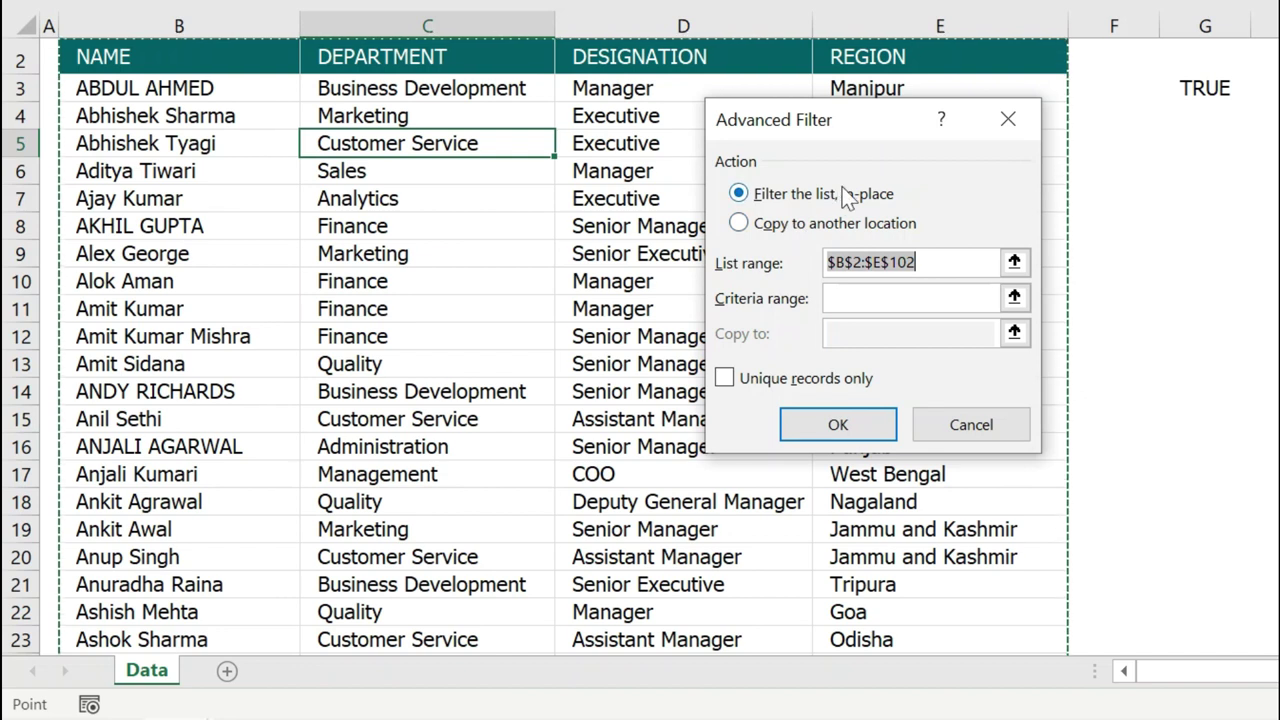
left_click(863, 298)
left_click(1201, 55)
left_click_drag(1201, 55, 1205, 88)
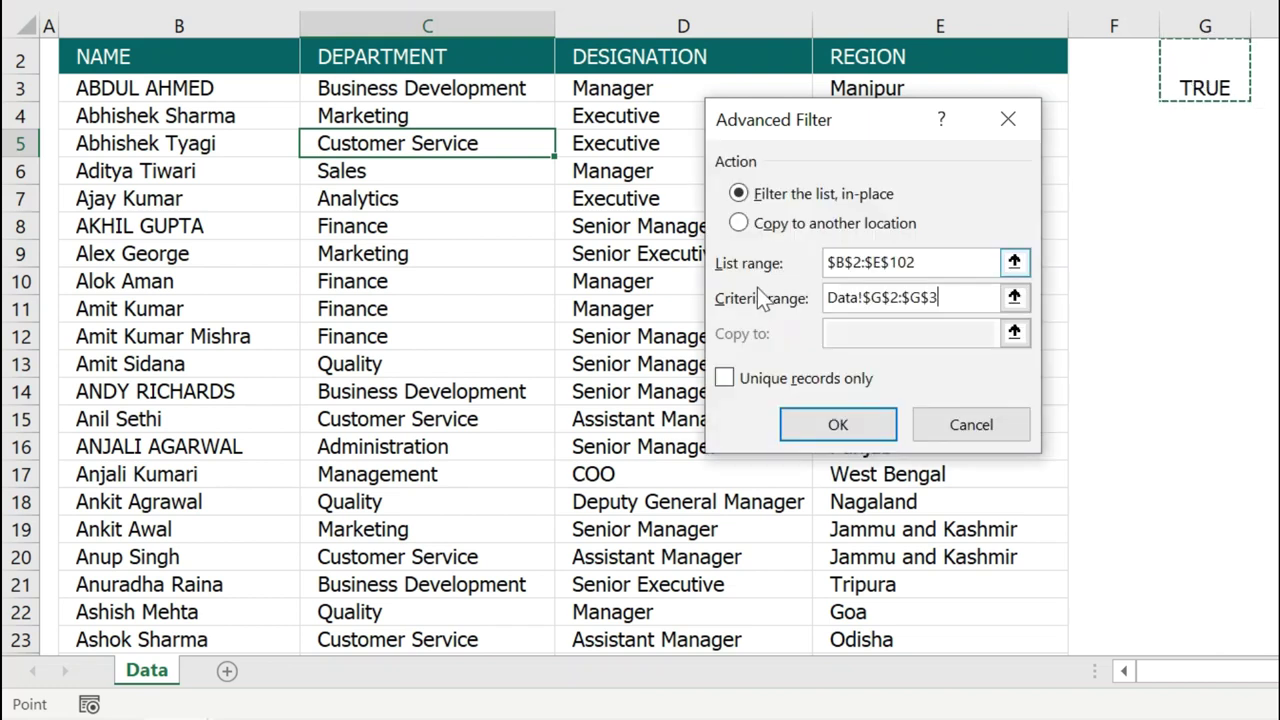
scroll(585, 278, "up", 1)
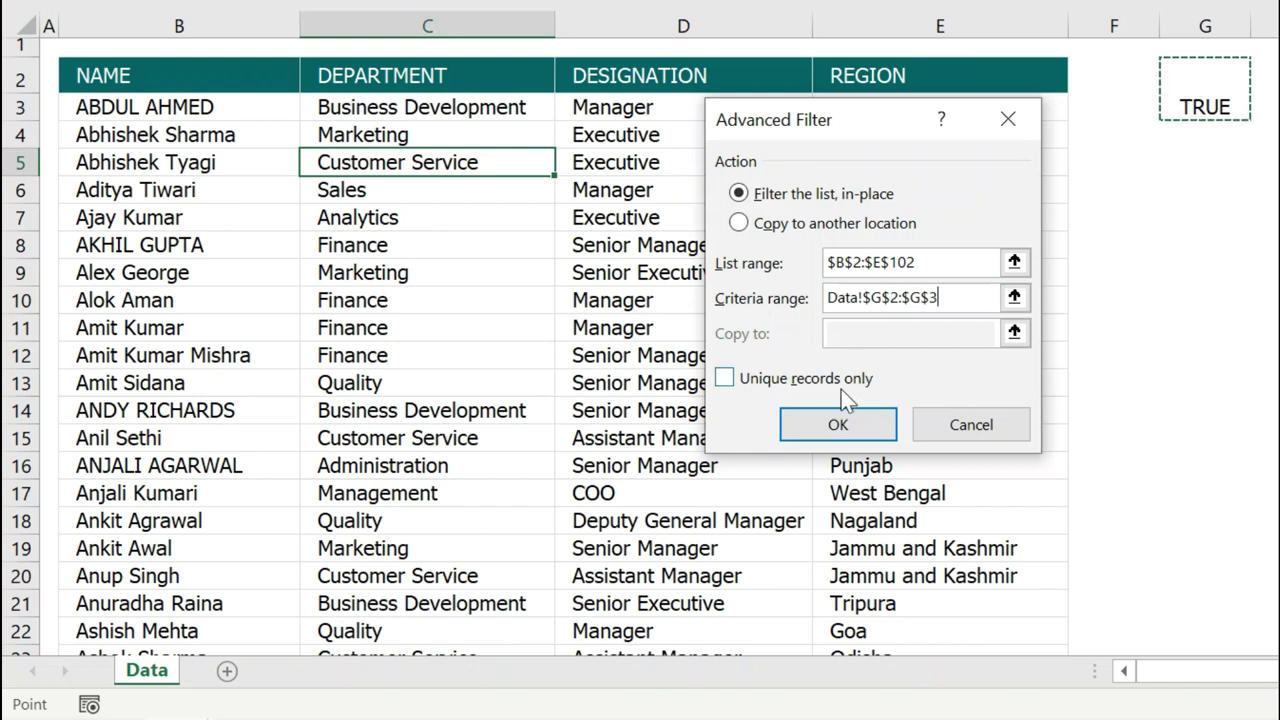
left_click(838, 424)
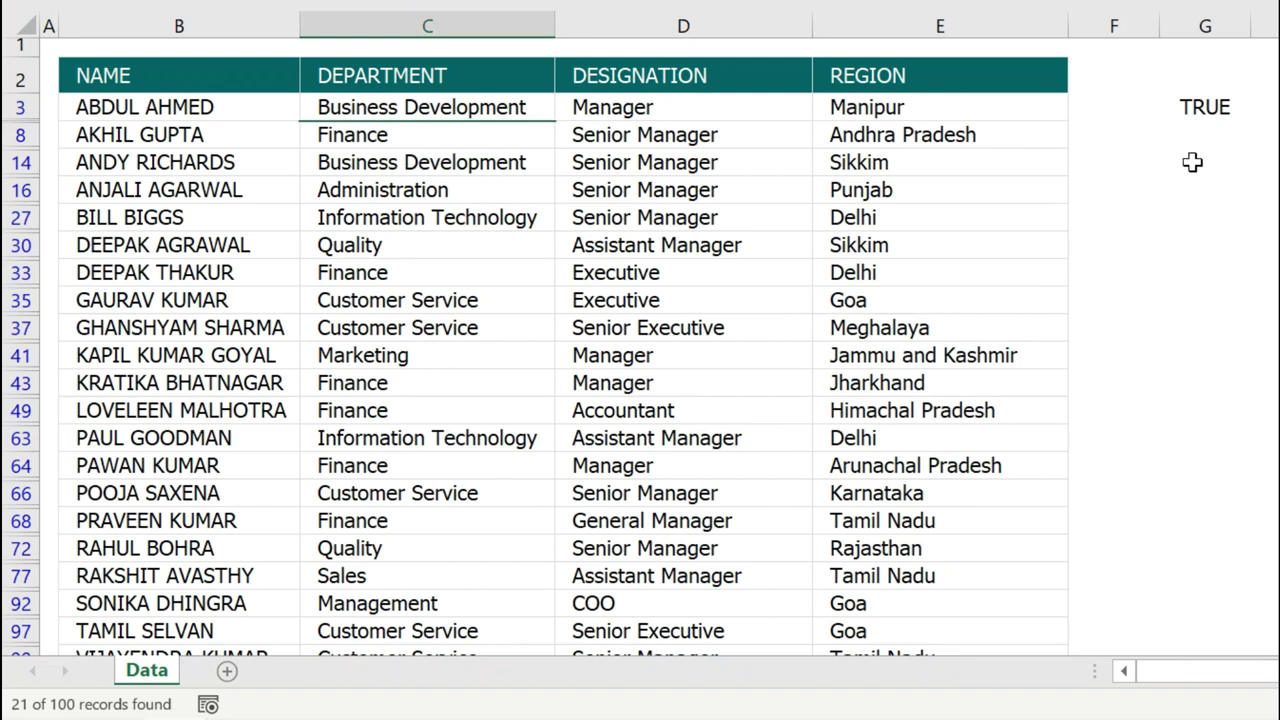
Step: Review the G3 criteria formula, then clear the advanced filter to show all employees
left_click(1189, 109)
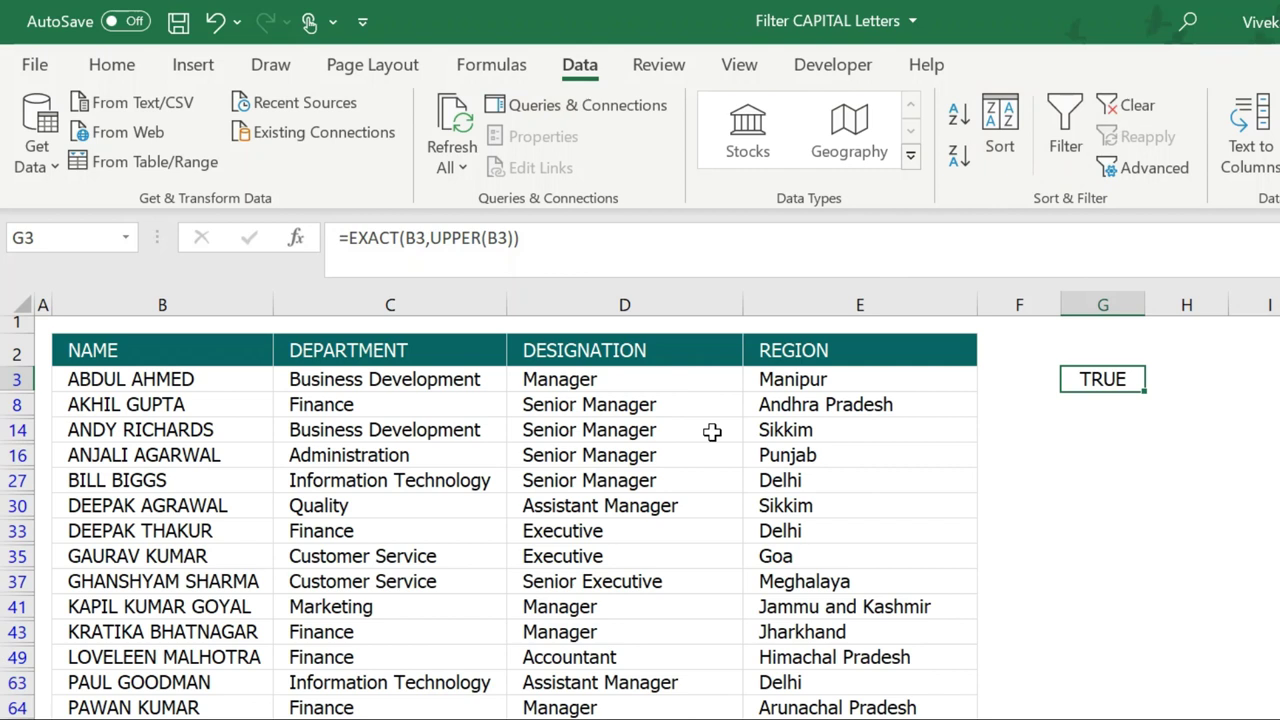
left_click(1124, 104)
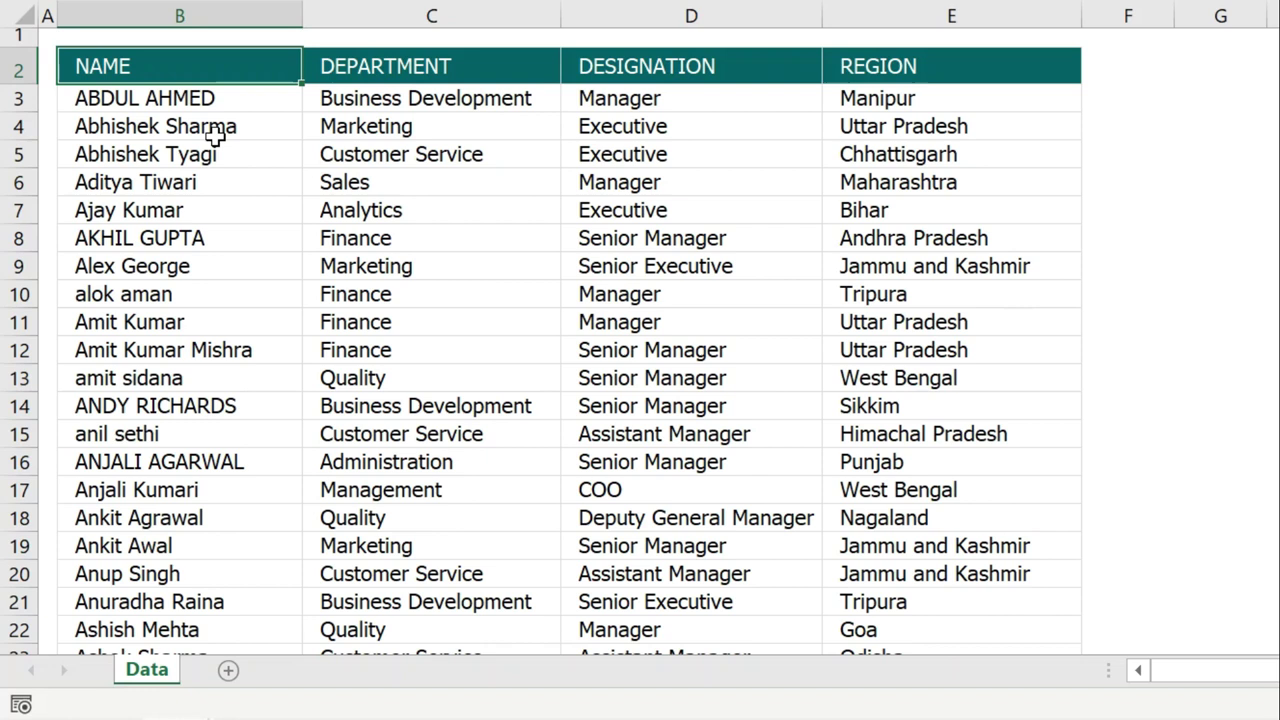
left_click(163, 293)
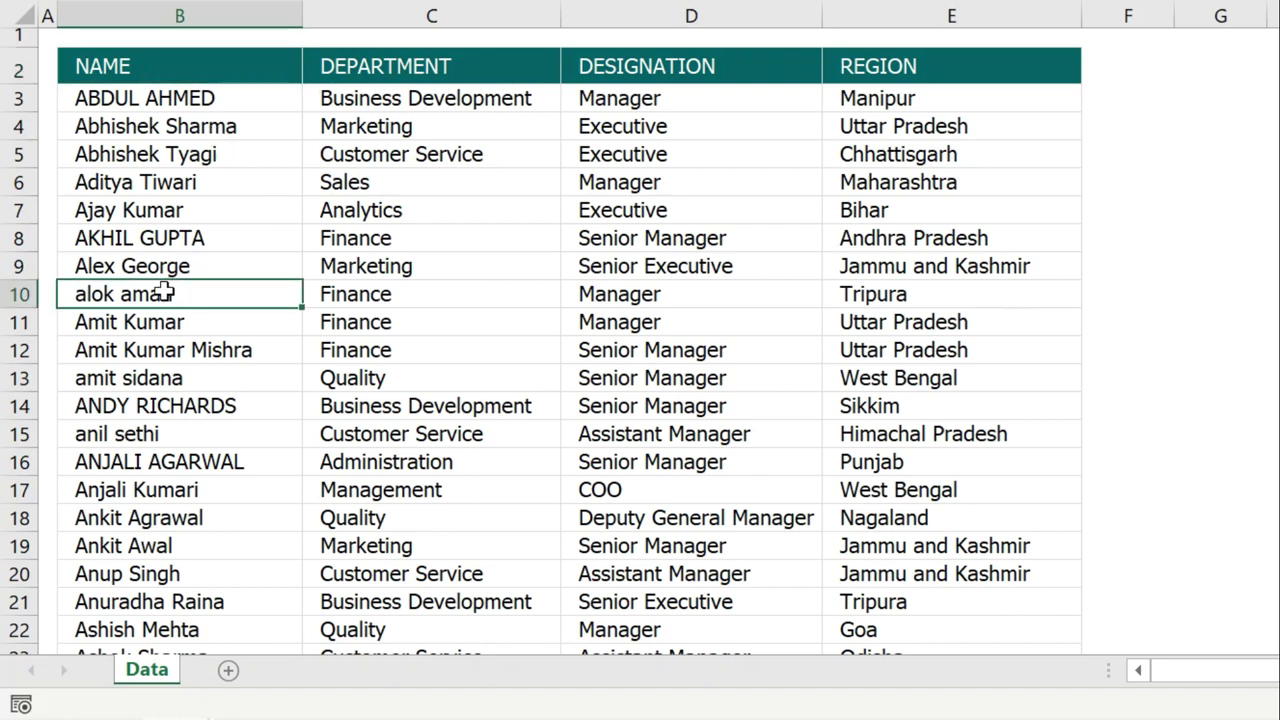
left_click(148, 379)
left_click(136, 433)
scroll(133, 433, "down", 3)
scroll(133, 433, "up", 3)
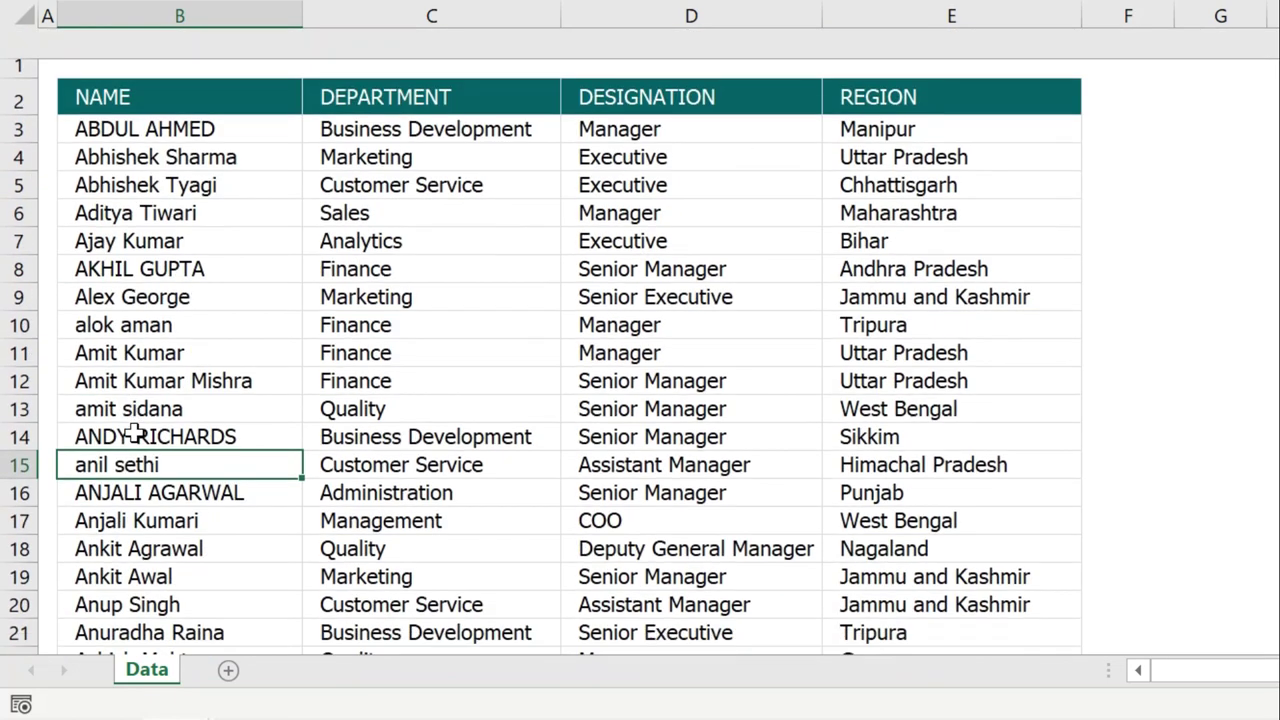